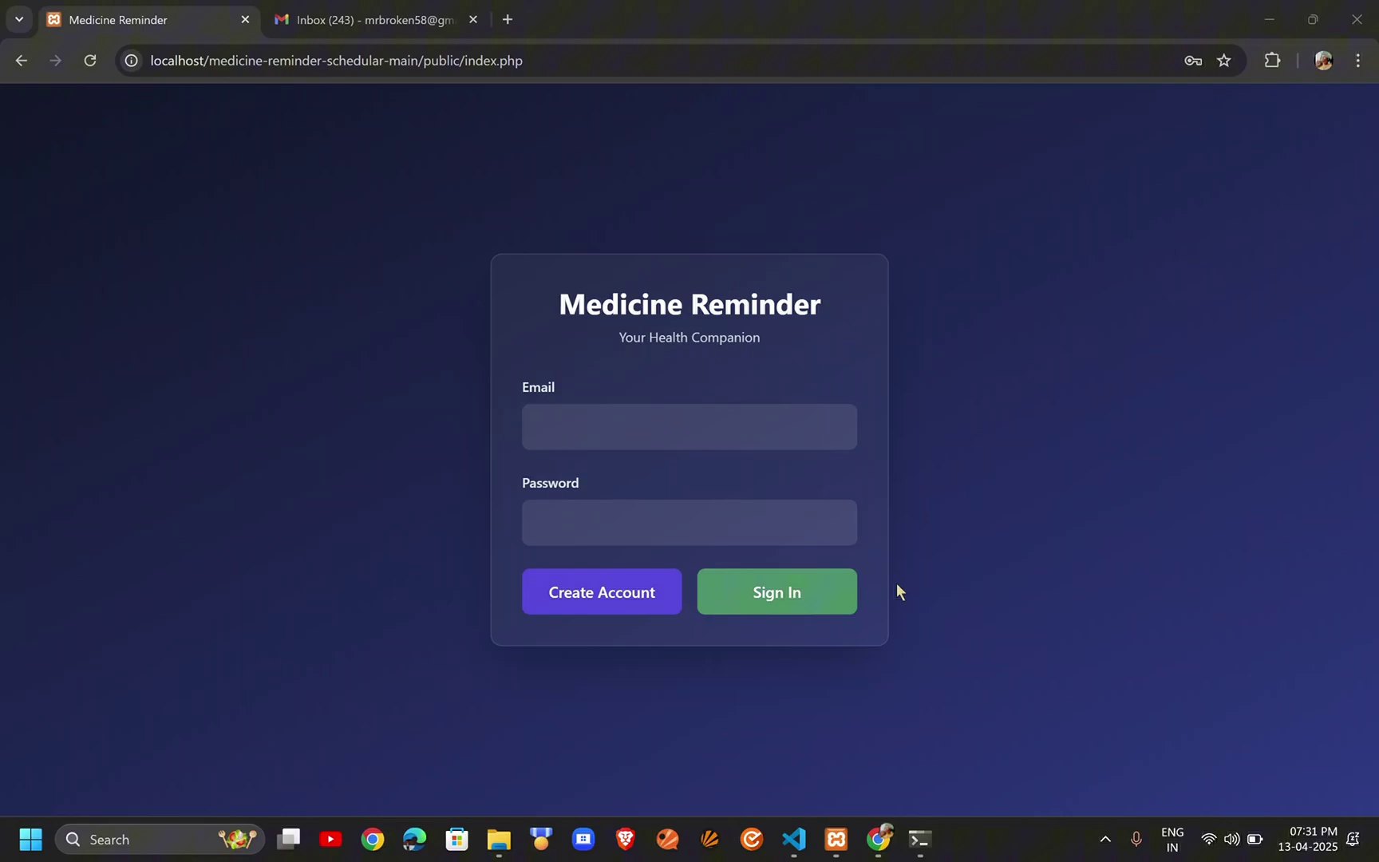
Sign in to MedCare with the saved autofill account
{"action": "left_click", "coordinate": [734, 426]}
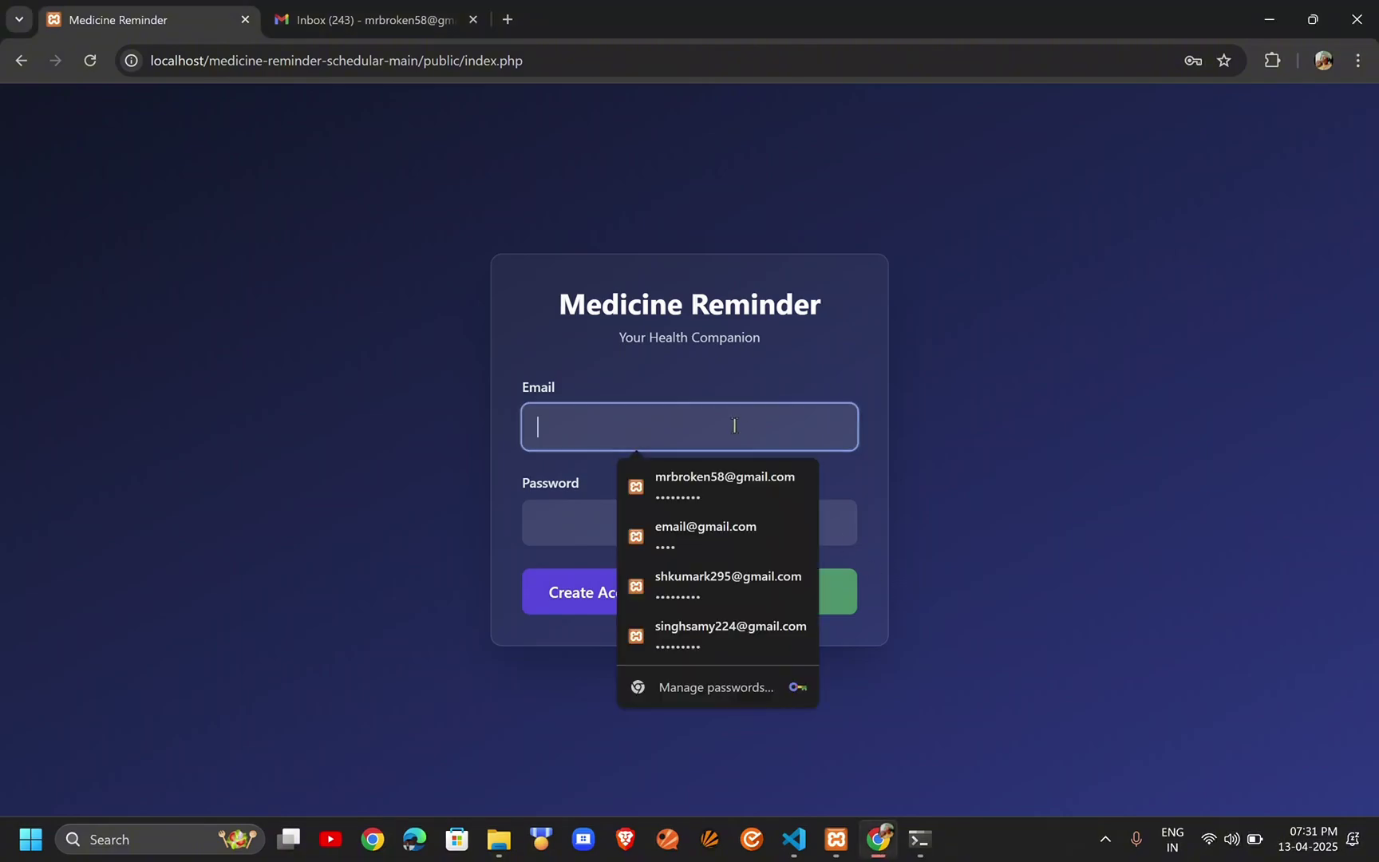
{"action": "left_click", "coordinate": [737, 475]}
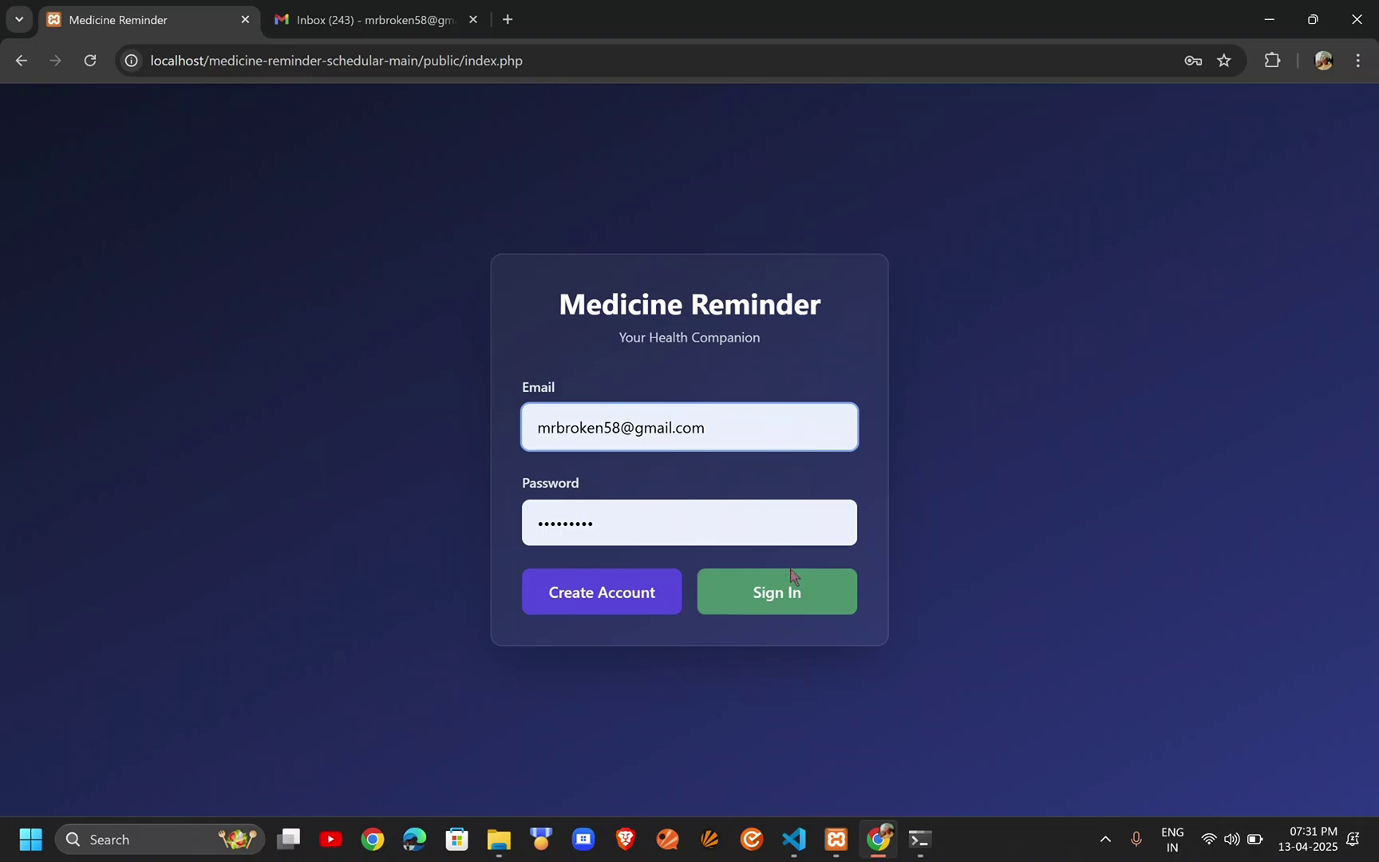
{"action": "left_click", "coordinate": [795, 594]}
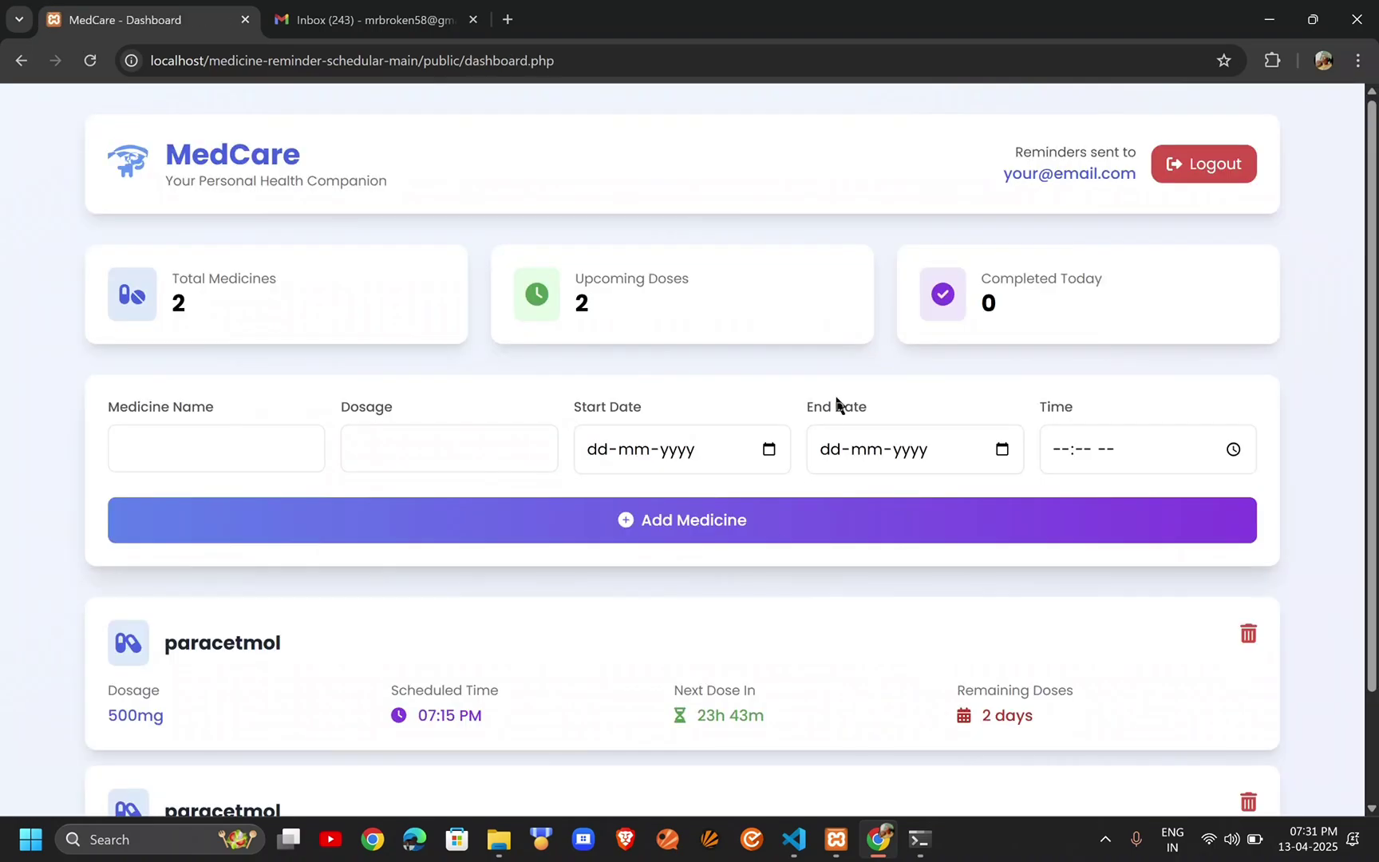
{"action": "scroll", "coordinate": [836, 404], "scroll_direction": "down", "scroll_amount": 2}
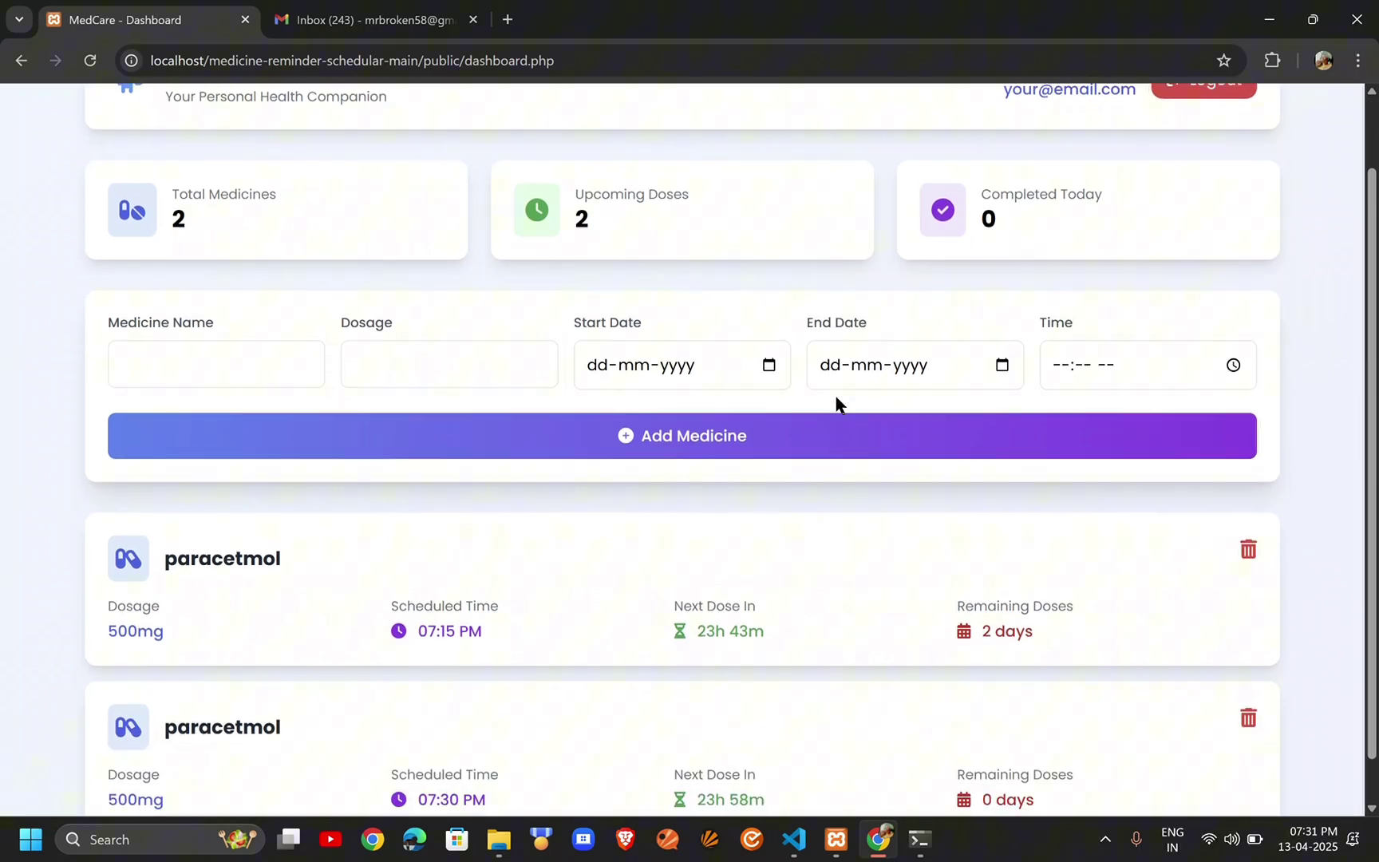
{"action": "scroll", "coordinate": [836, 403], "scroll_direction": "up", "scroll_amount": 2}
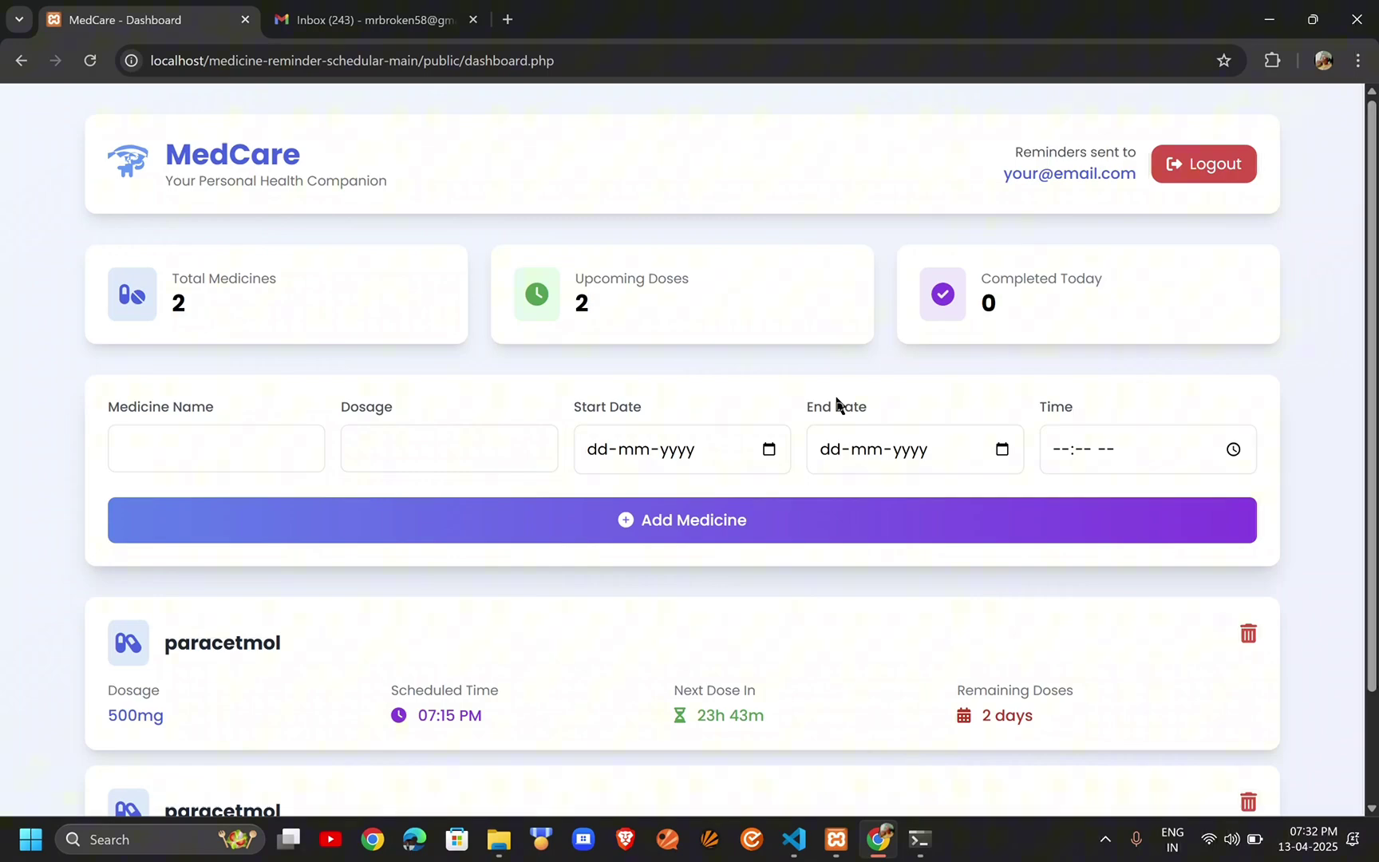
{"action": "scroll", "coordinate": [836, 399], "scroll_direction": "down", "scroll_amount": 1}
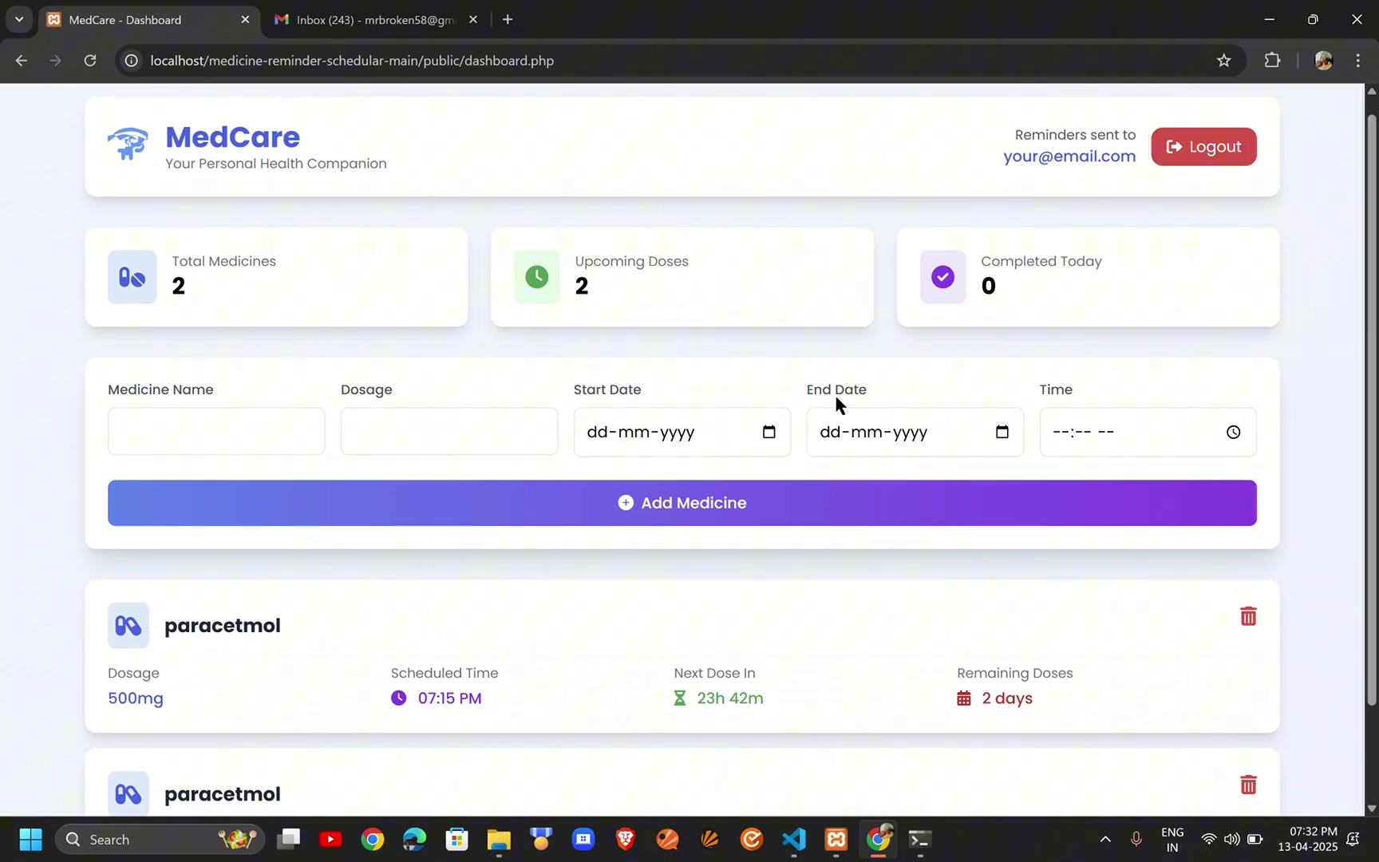
{"action": "scroll", "coordinate": [835, 396], "scroll_direction": "up", "scroll_amount": 1}
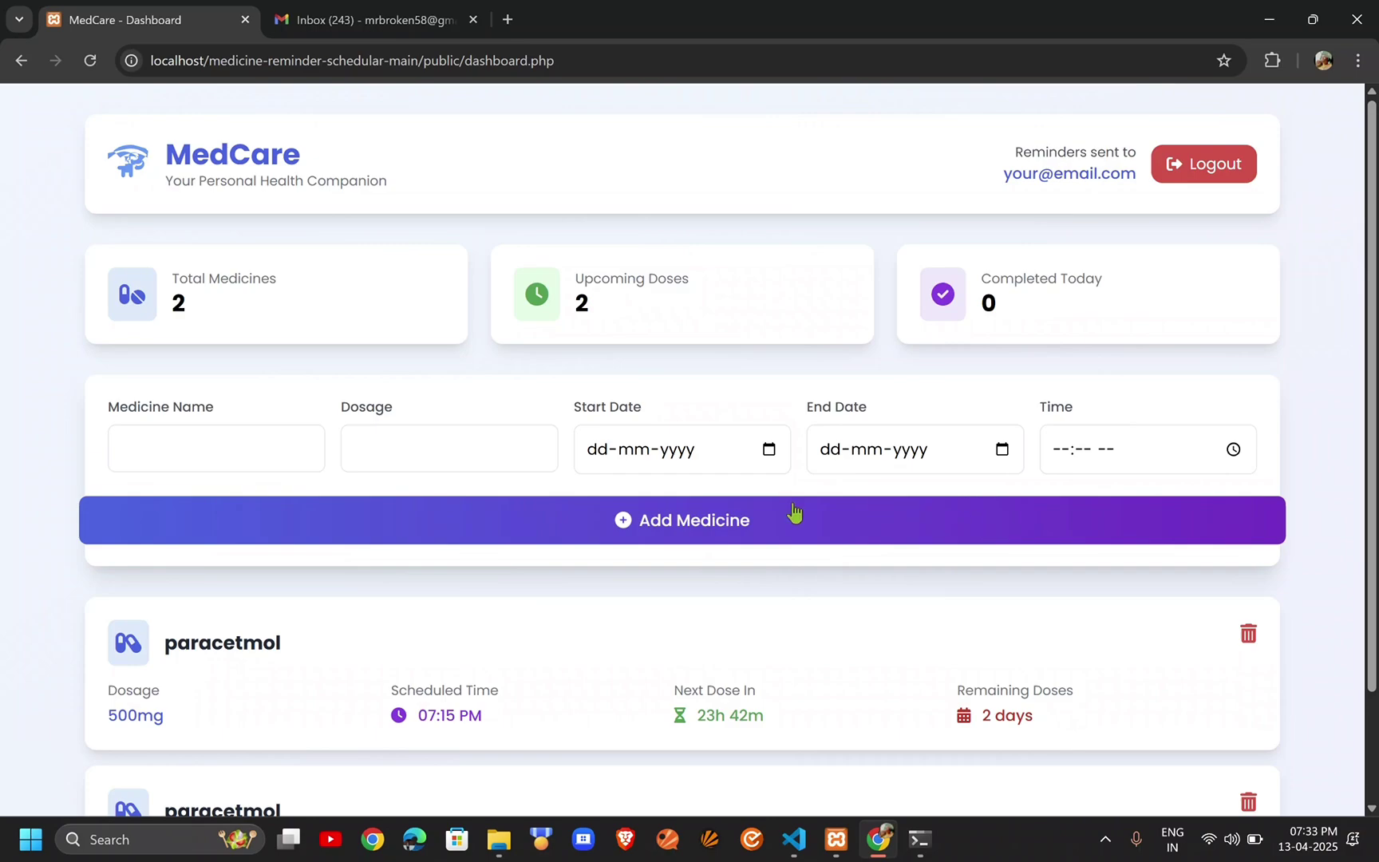
{"action": "scroll", "coordinate": [905, 399], "scroll_direction": "down", "scroll_amount": 2}
{"action": "scroll", "coordinate": [905, 399], "scroll_direction": "up", "scroll_amount": 2}
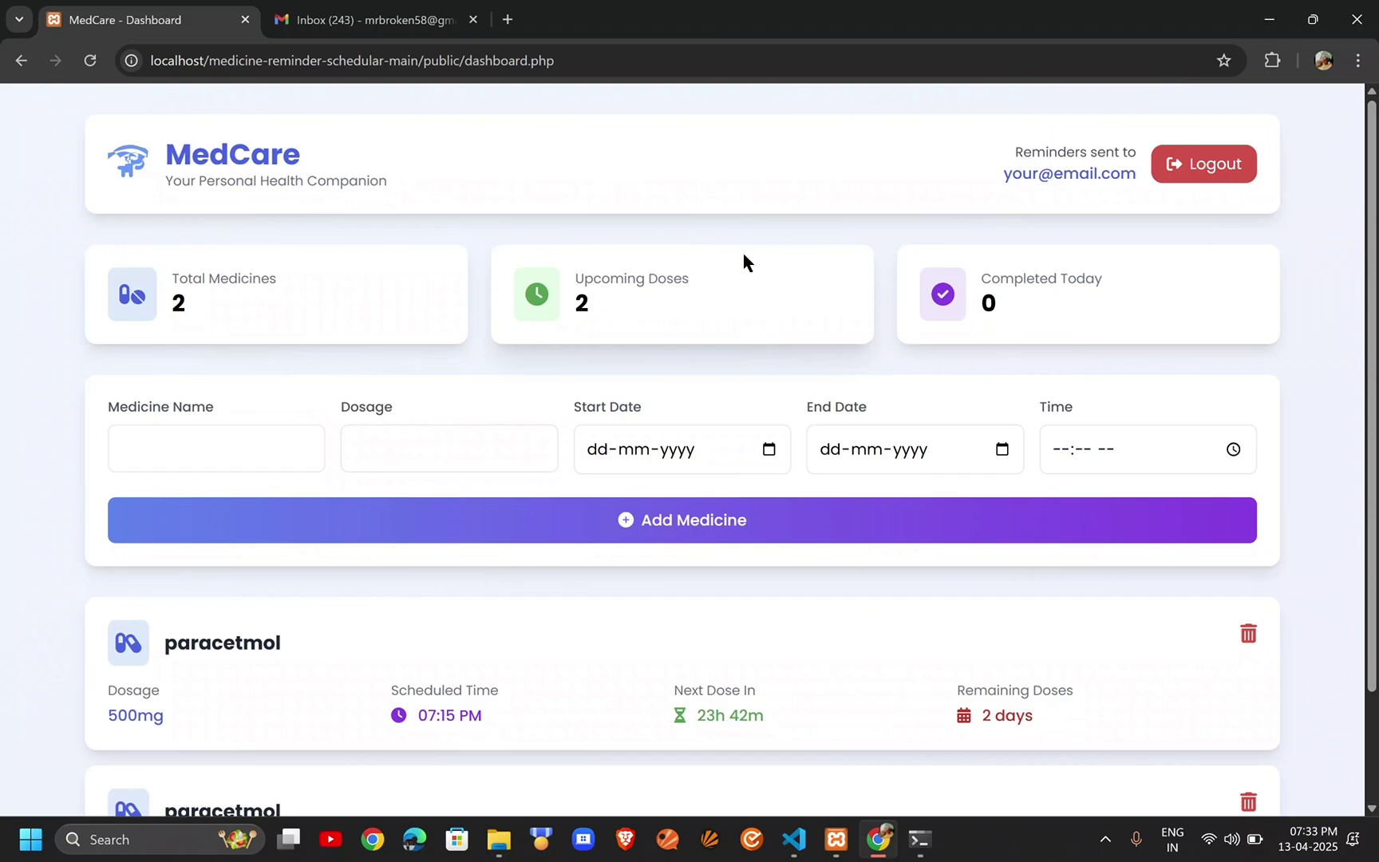
{"action": "scroll", "coordinate": [743, 257], "scroll_direction": "down", "scroll_amount": 2}
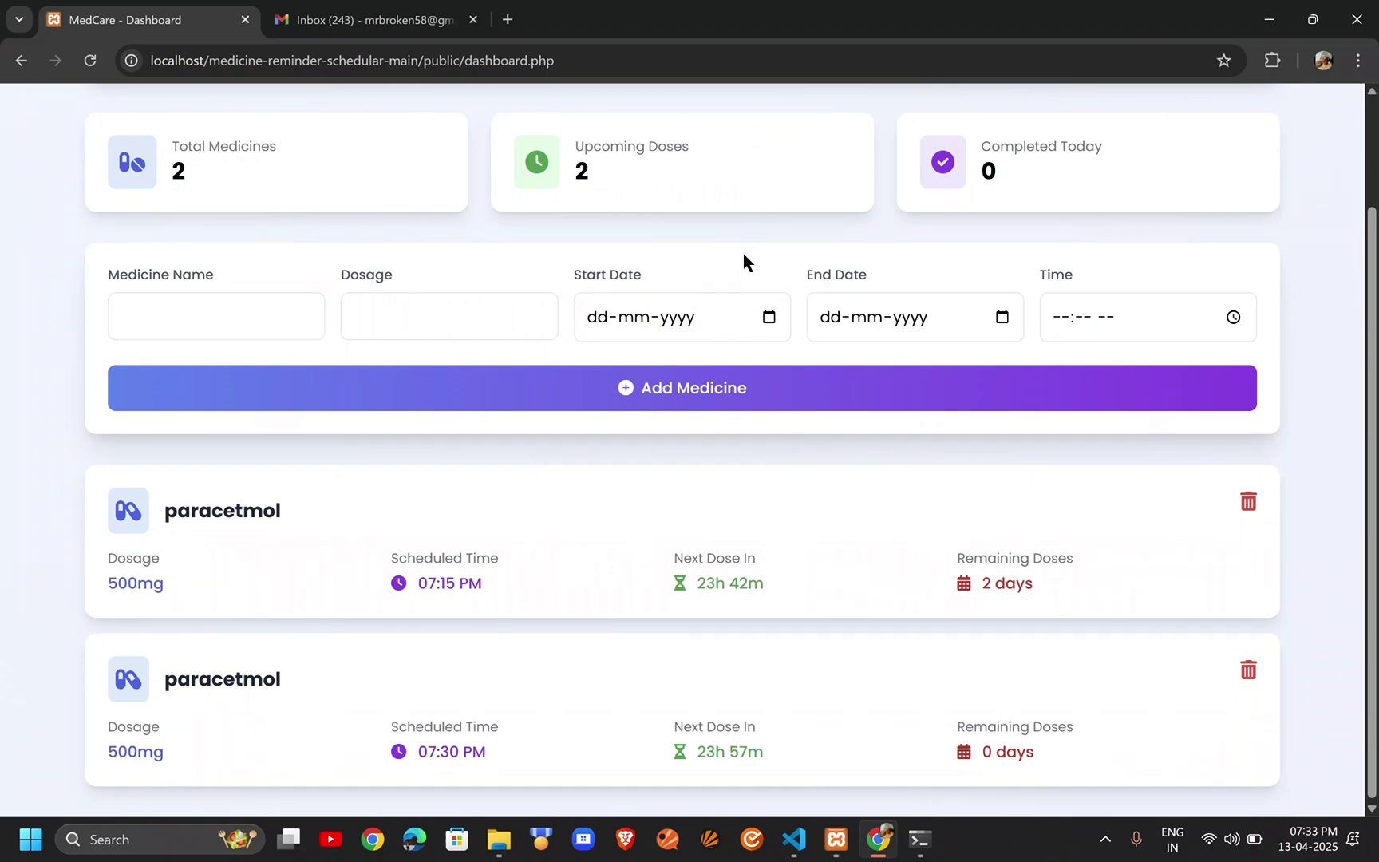
{"action": "scroll", "coordinate": [738, 264], "scroll_direction": "up", "scroll_amount": 2}
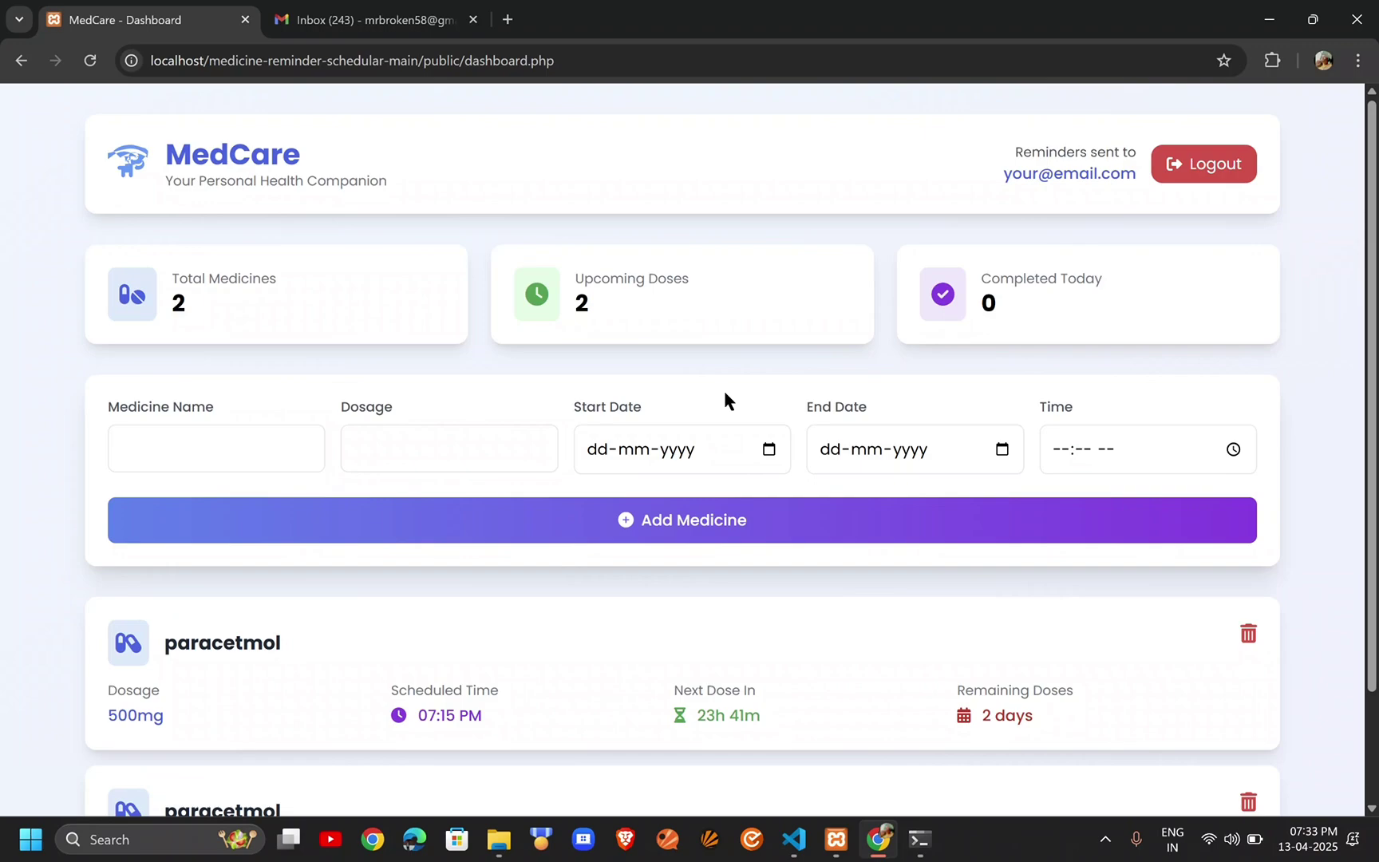
{"action": "scroll", "coordinate": [722, 399], "scroll_direction": "down", "scroll_amount": 1}
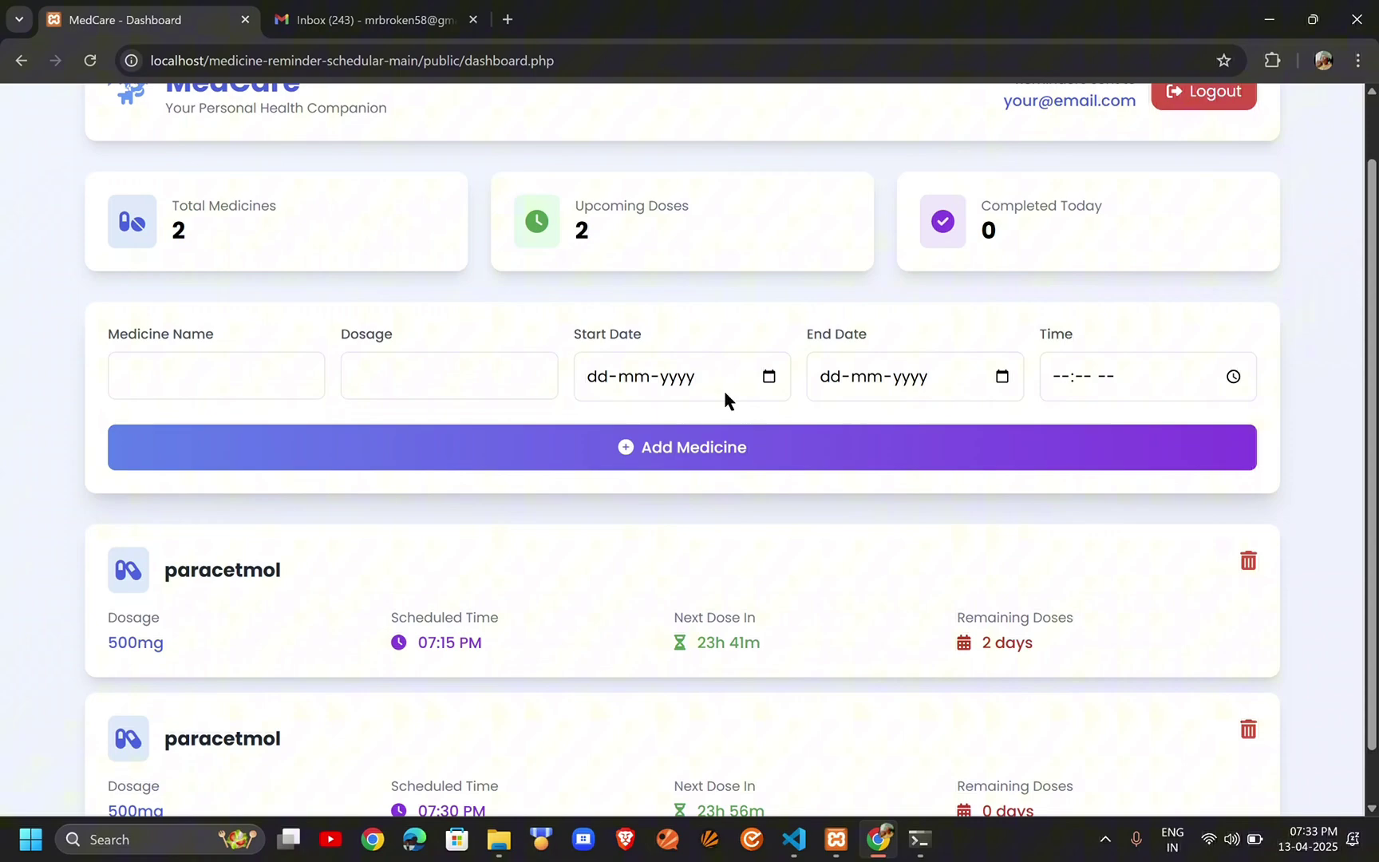
{"action": "scroll", "coordinate": [723, 400], "scroll_direction": "up", "scroll_amount": 1}
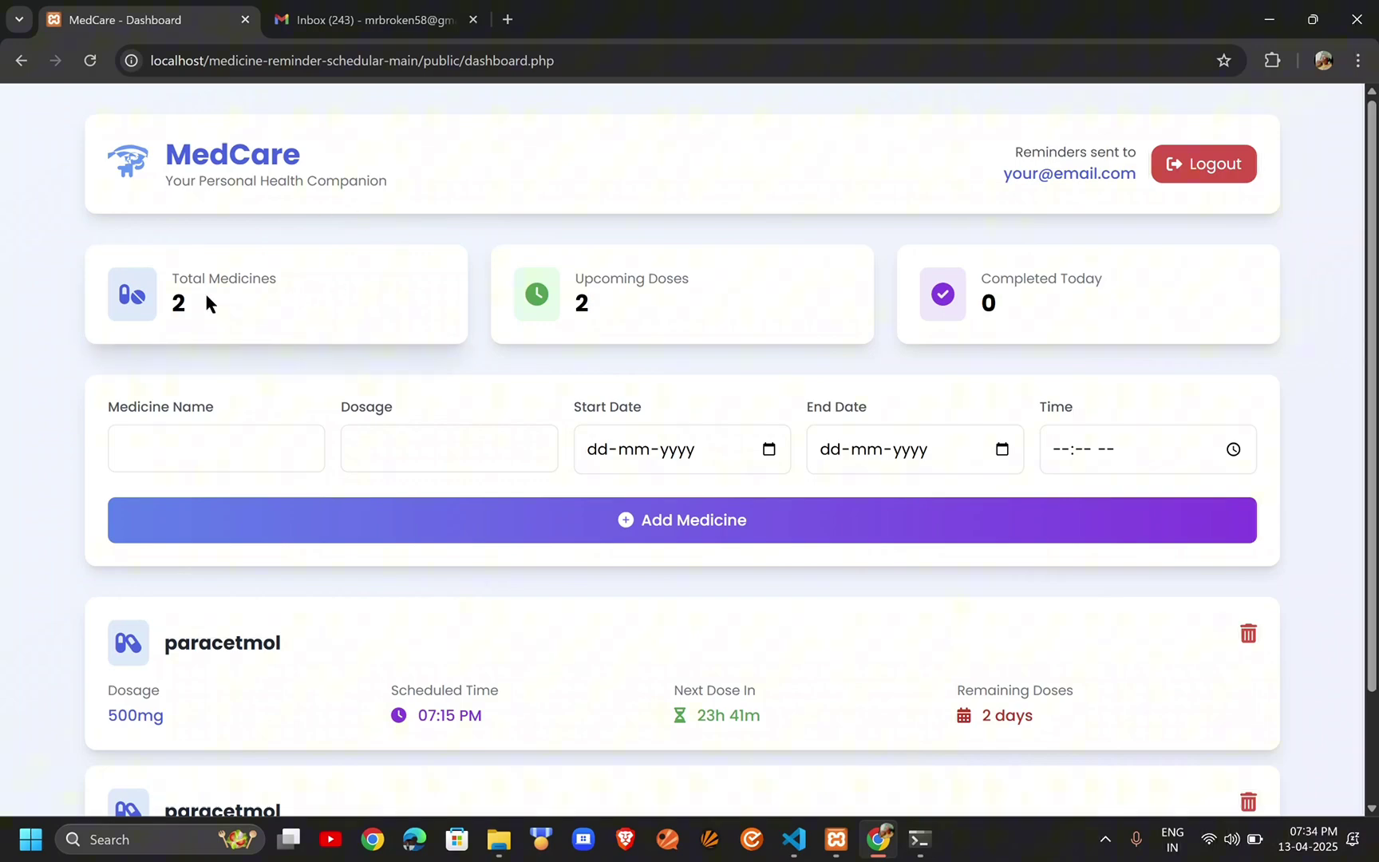
{"action": "scroll", "coordinate": [366, 549], "scroll_direction": "down", "scroll_amount": 2}
{"action": "scroll", "coordinate": [368, 558], "scroll_direction": "up", "scroll_amount": 2}
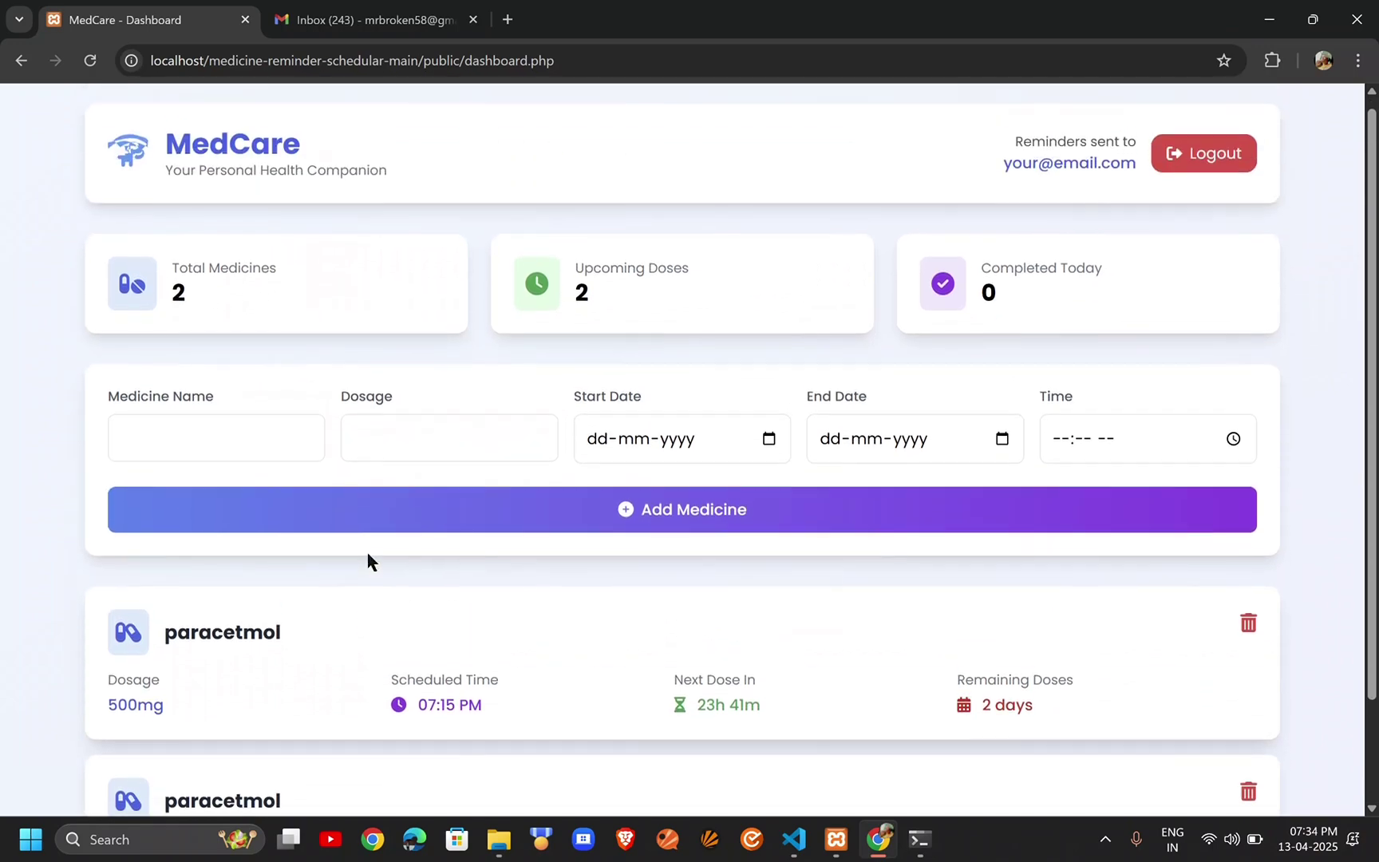
{"action": "scroll", "coordinate": [654, 290], "scroll_direction": "down", "scroll_amount": 2}
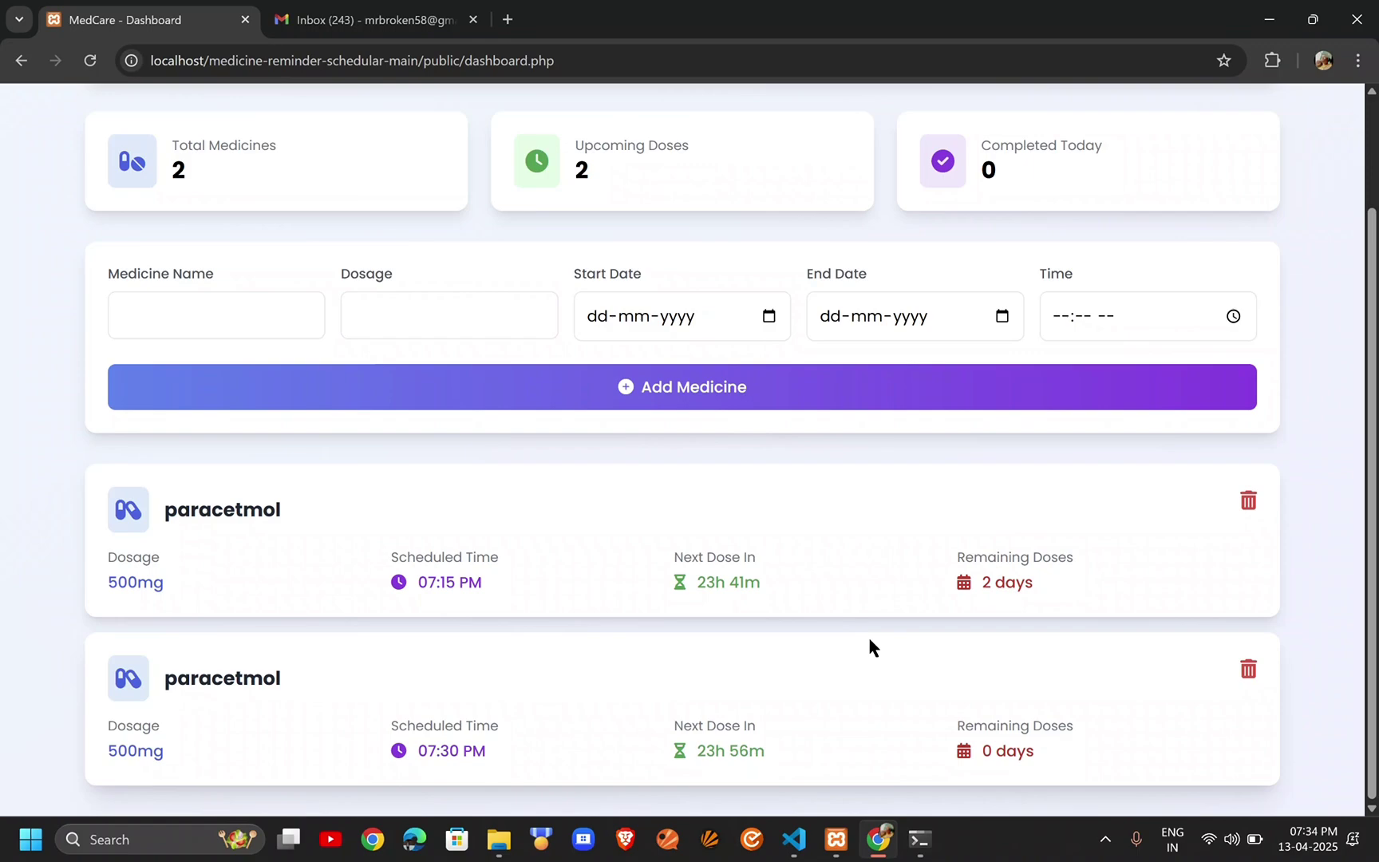
{"action": "scroll", "coordinate": [867, 639], "scroll_direction": "up", "scroll_amount": 2}
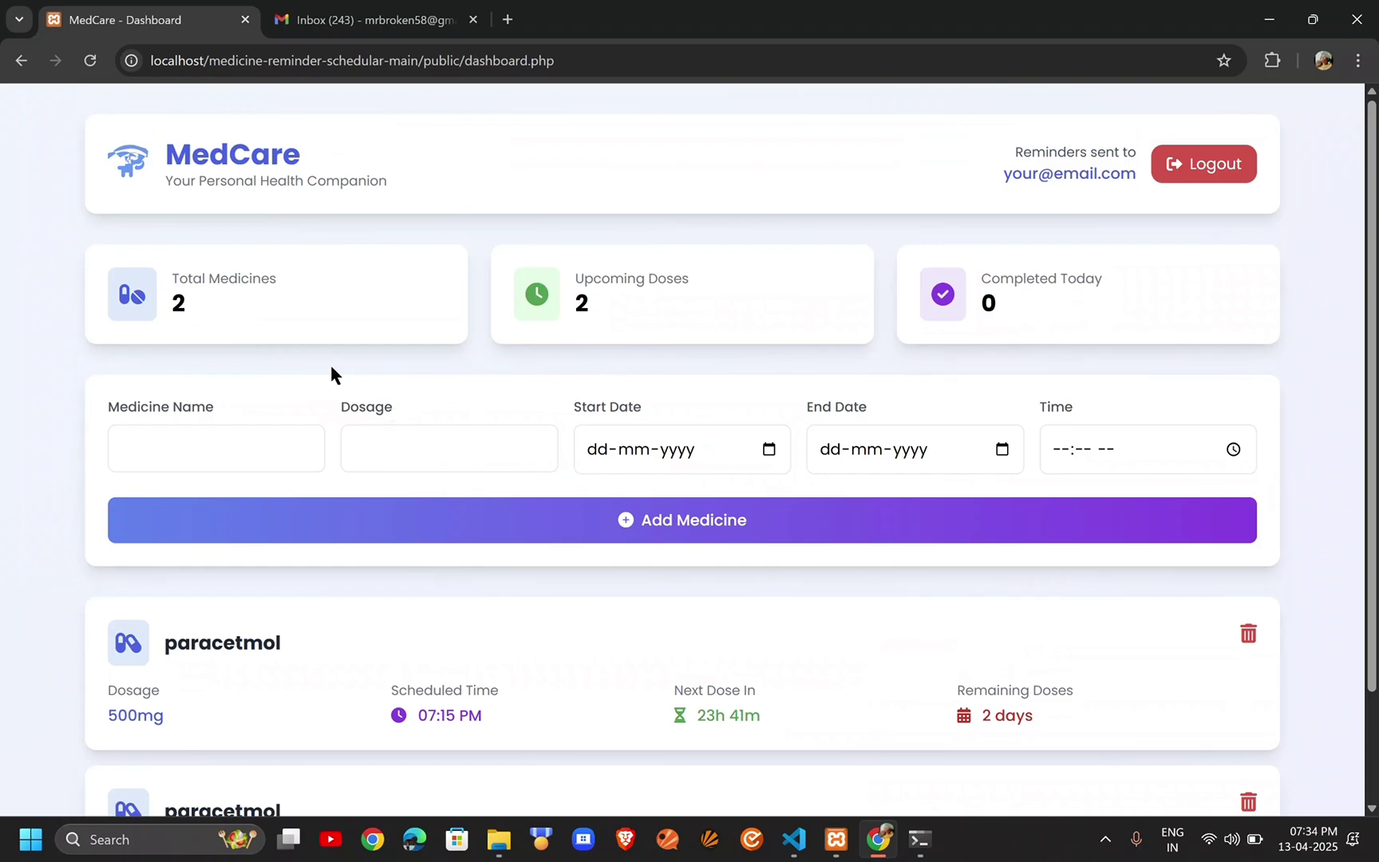
Enter paracetmol, 500mg, with start and end dates of 13-04-2025
{"action": "left_click", "coordinate": [237, 457]}
{"action": "type", "text": "paracetmol"}
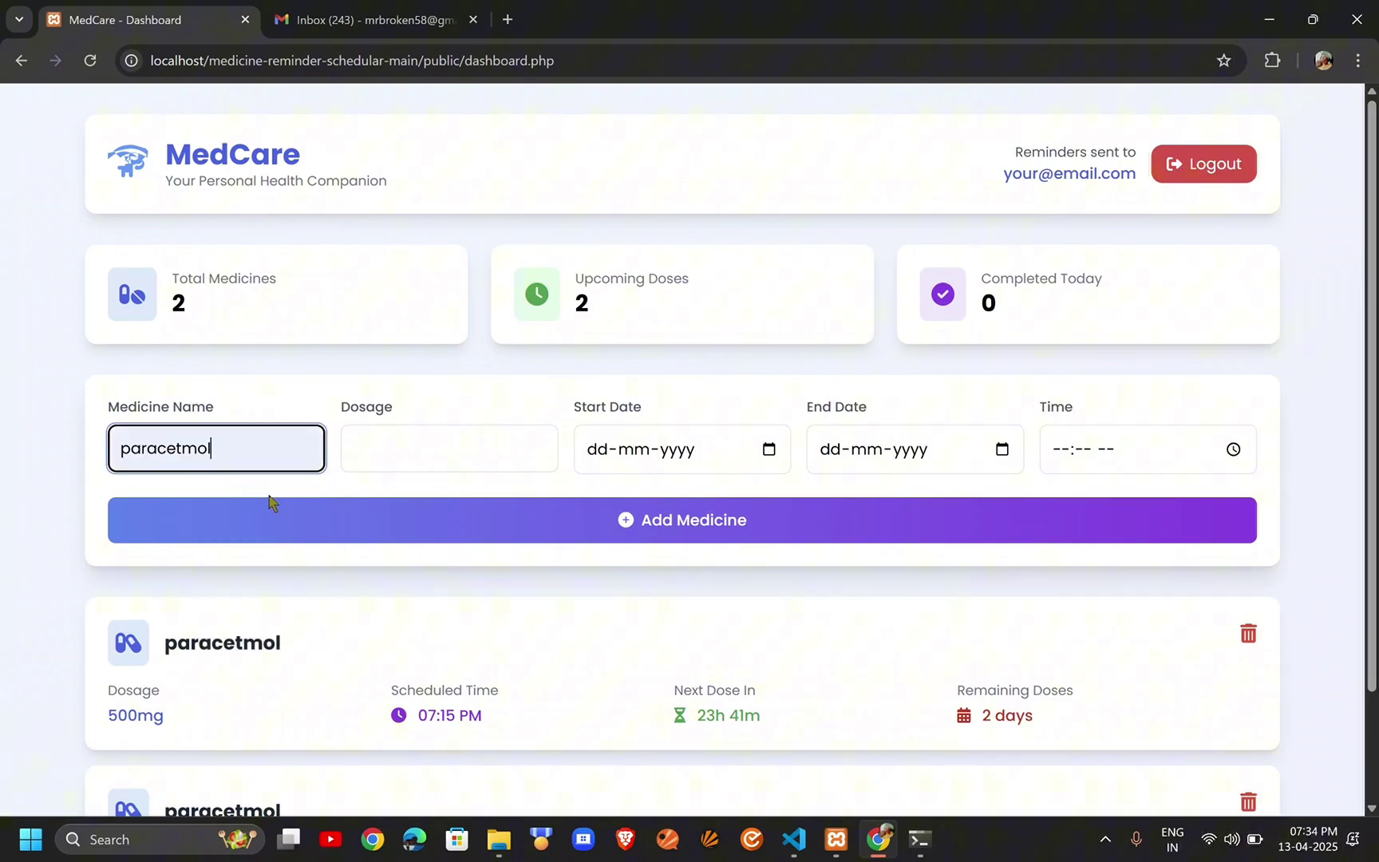
{"action": "left_click", "coordinate": [452, 433]}
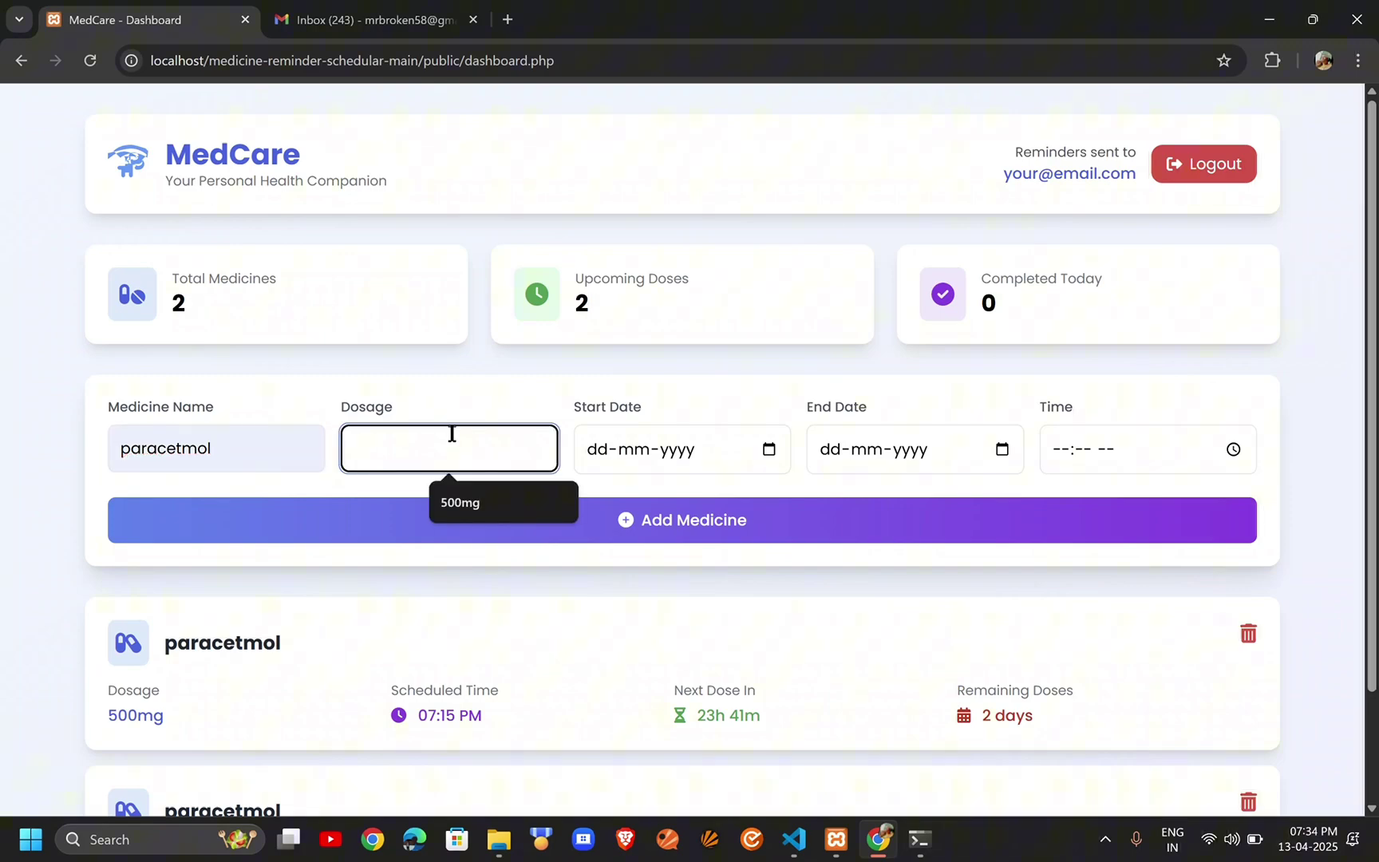
{"action": "left_click", "coordinate": [478, 507]}
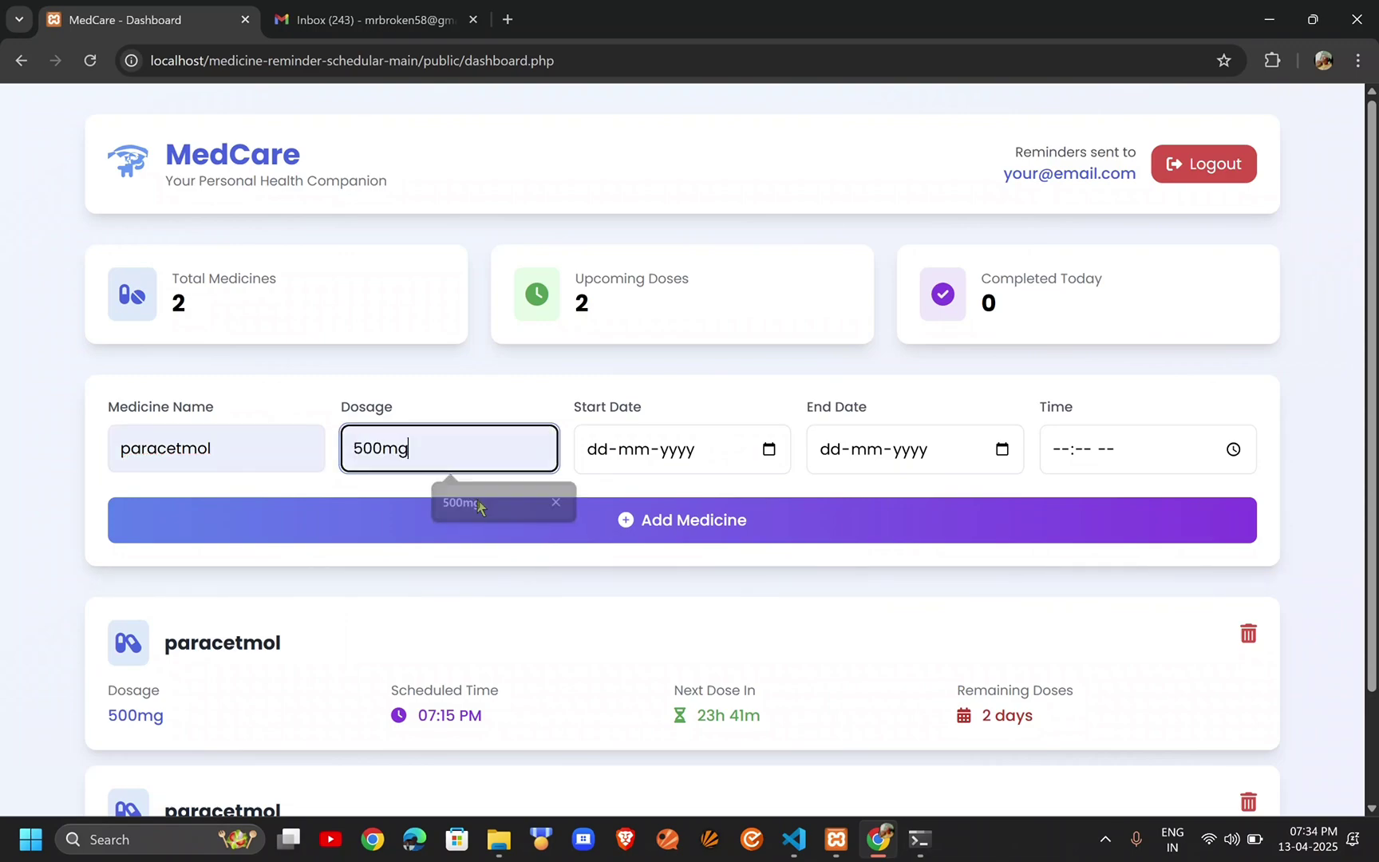
{"action": "left_click", "coordinate": [768, 450]}
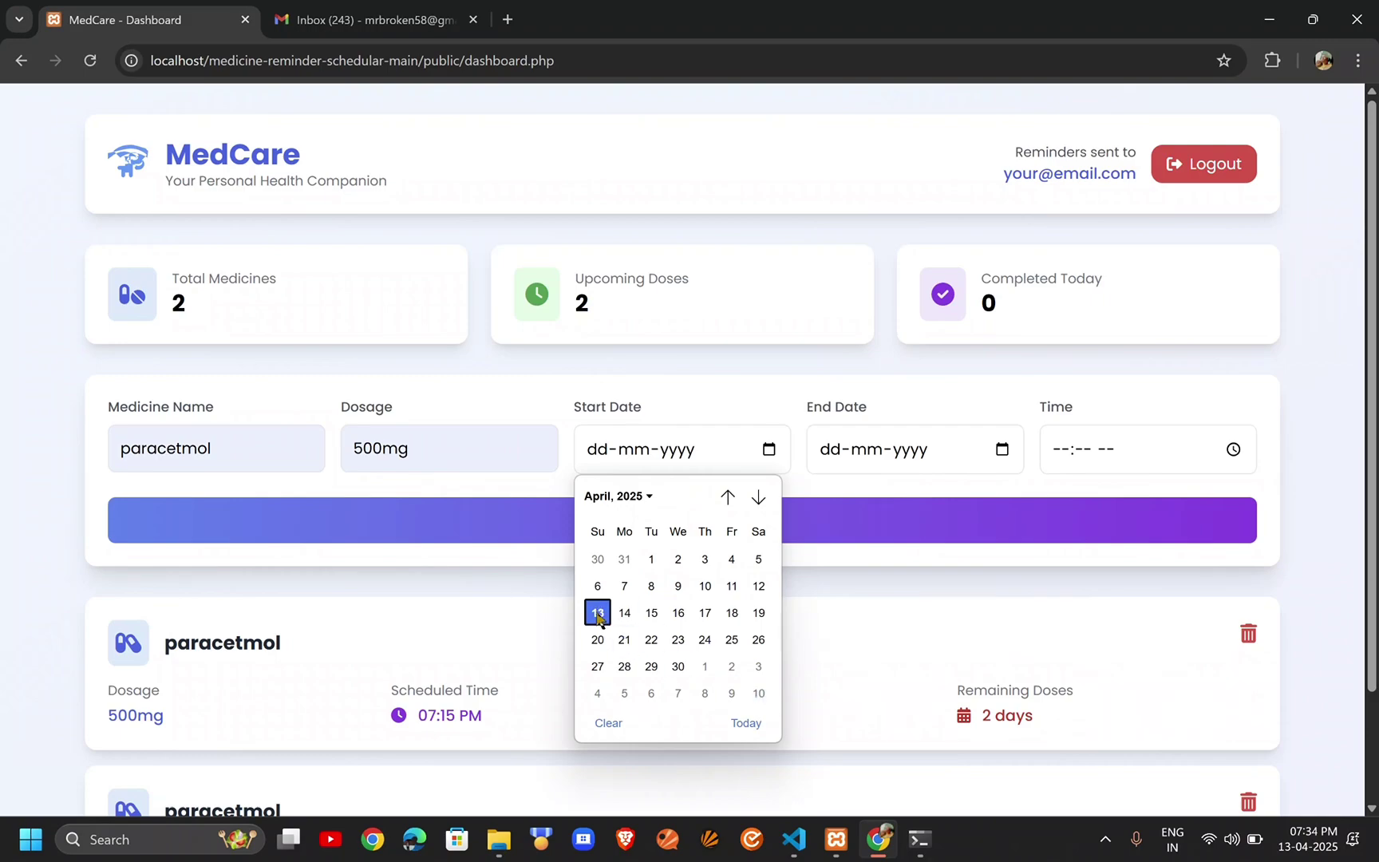
{"action": "left_click", "coordinate": [599, 613]}
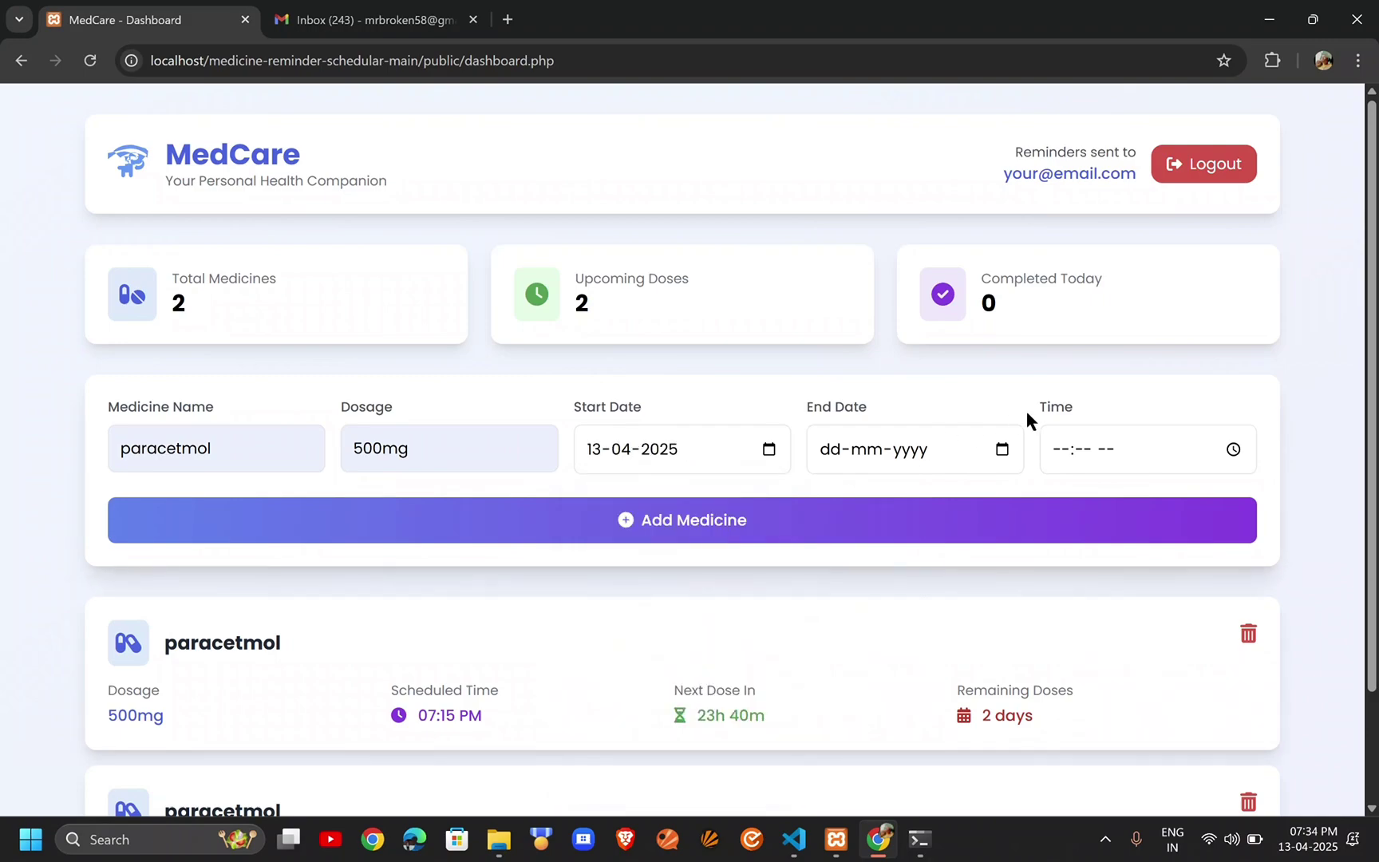
{"action": "left_click", "coordinate": [1001, 450]}
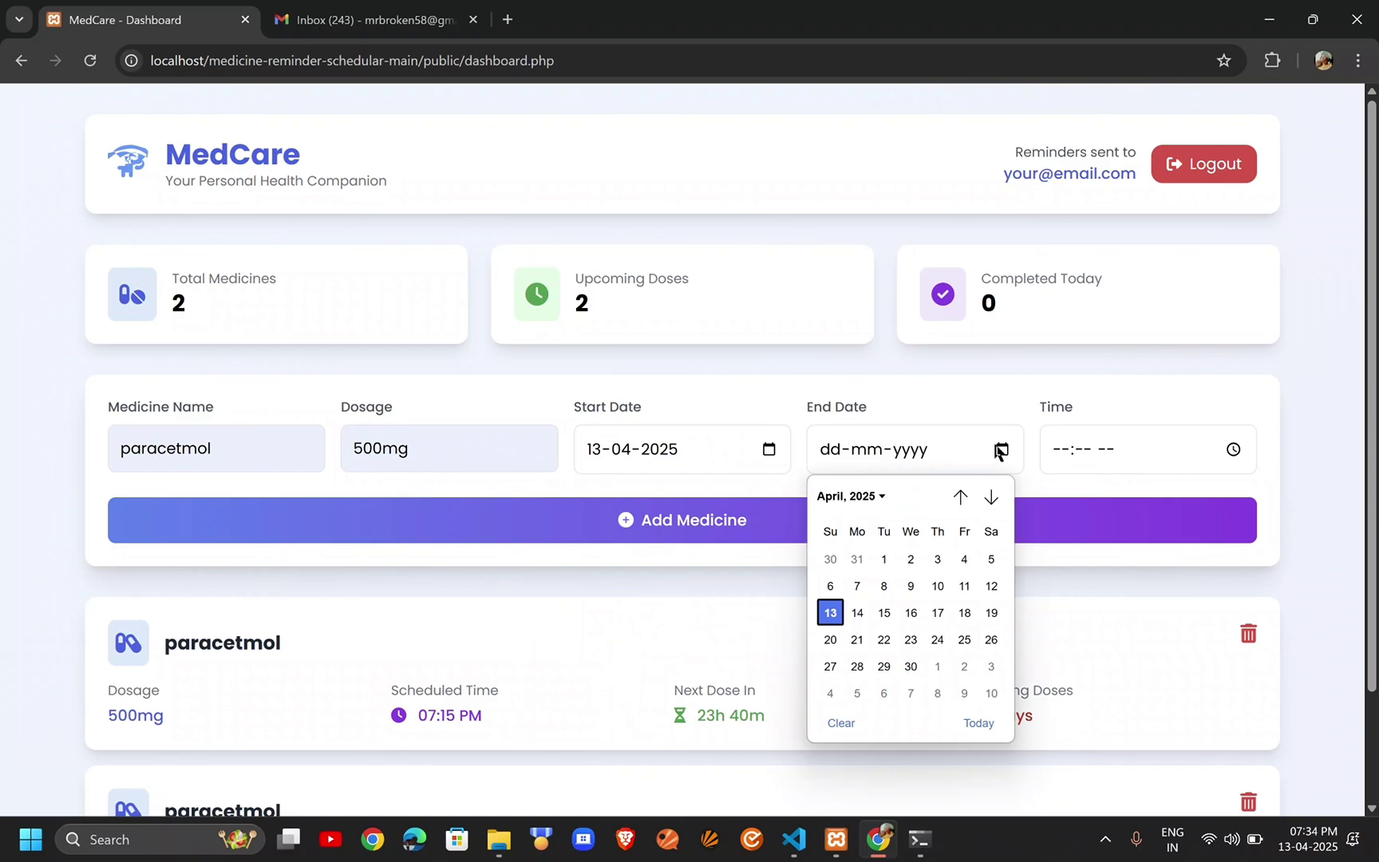
{"action": "left_click", "coordinate": [830, 613]}
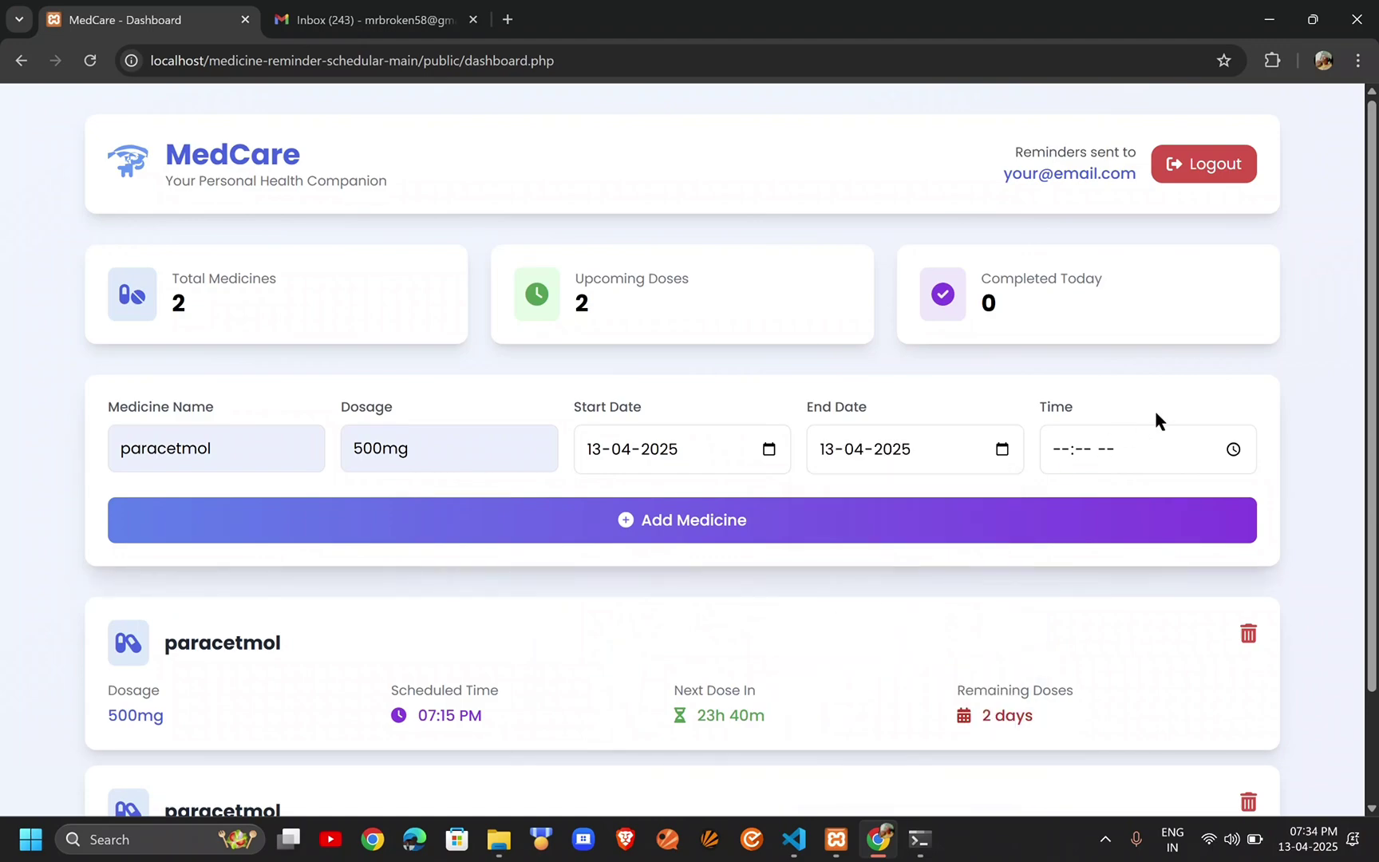
Set the reminder time to 07:36 PM
{"action": "left_click", "coordinate": [1231, 450]}
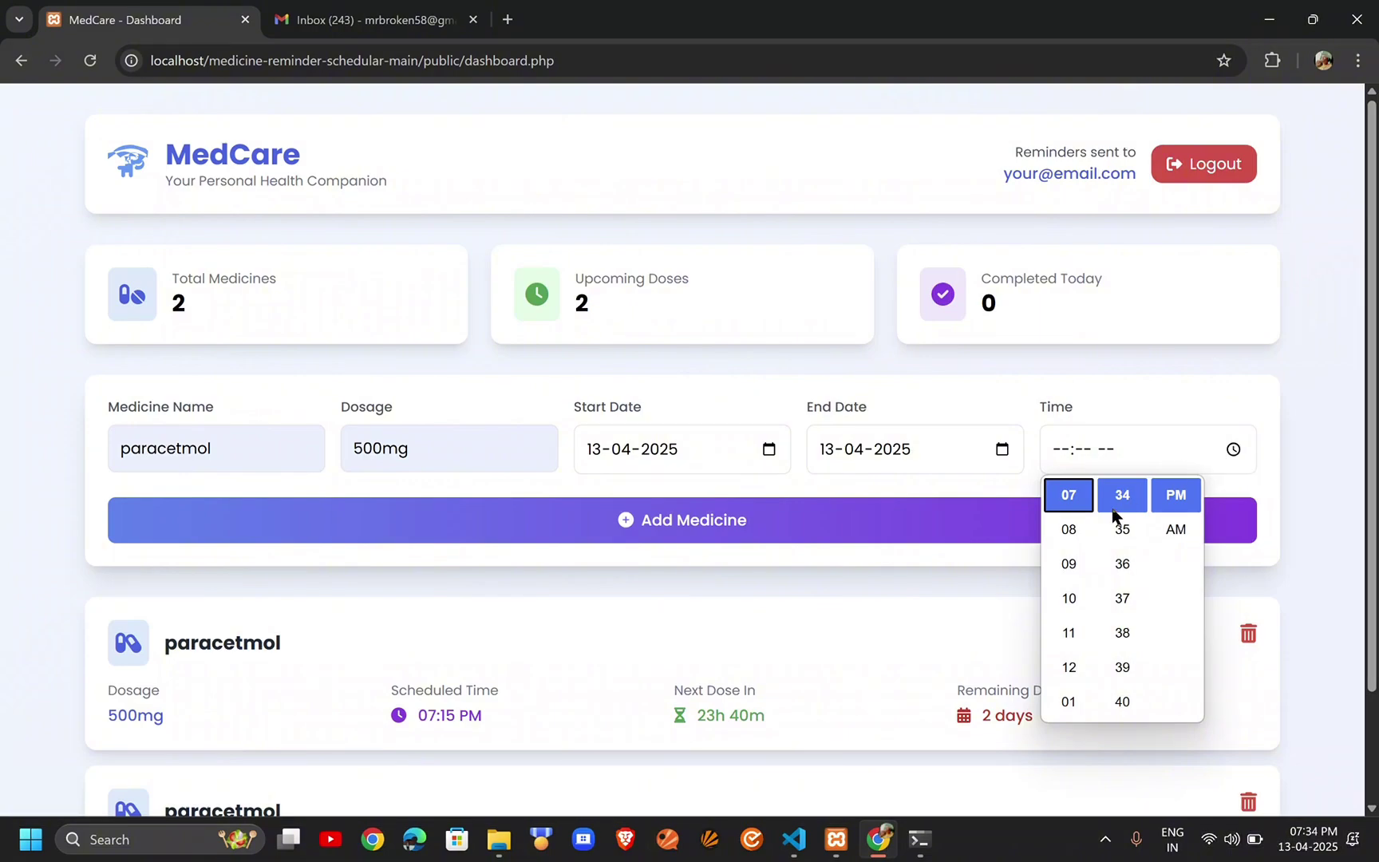
{"action": "left_click", "coordinate": [1126, 563]}
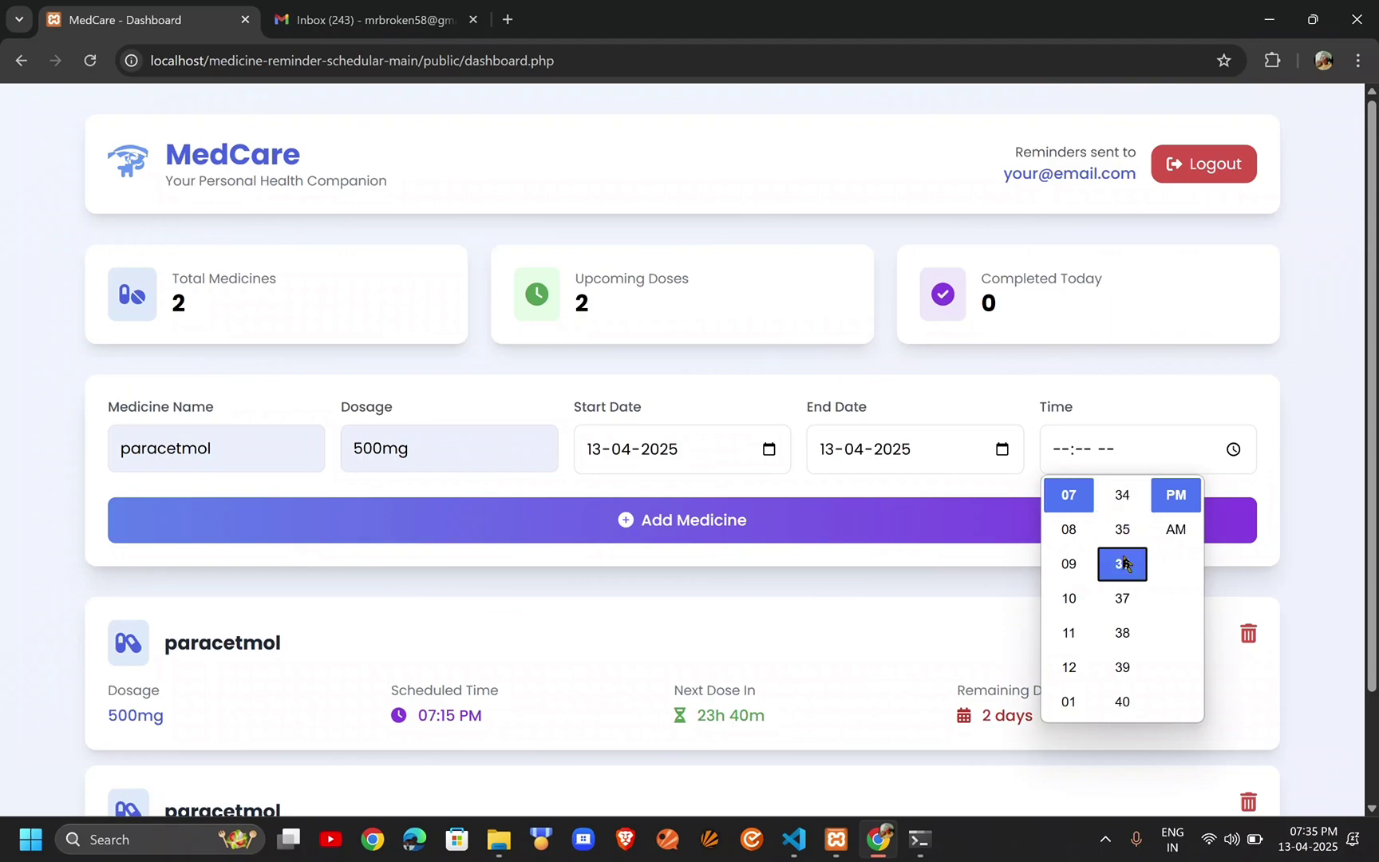
{"action": "left_click", "coordinate": [1294, 490]}
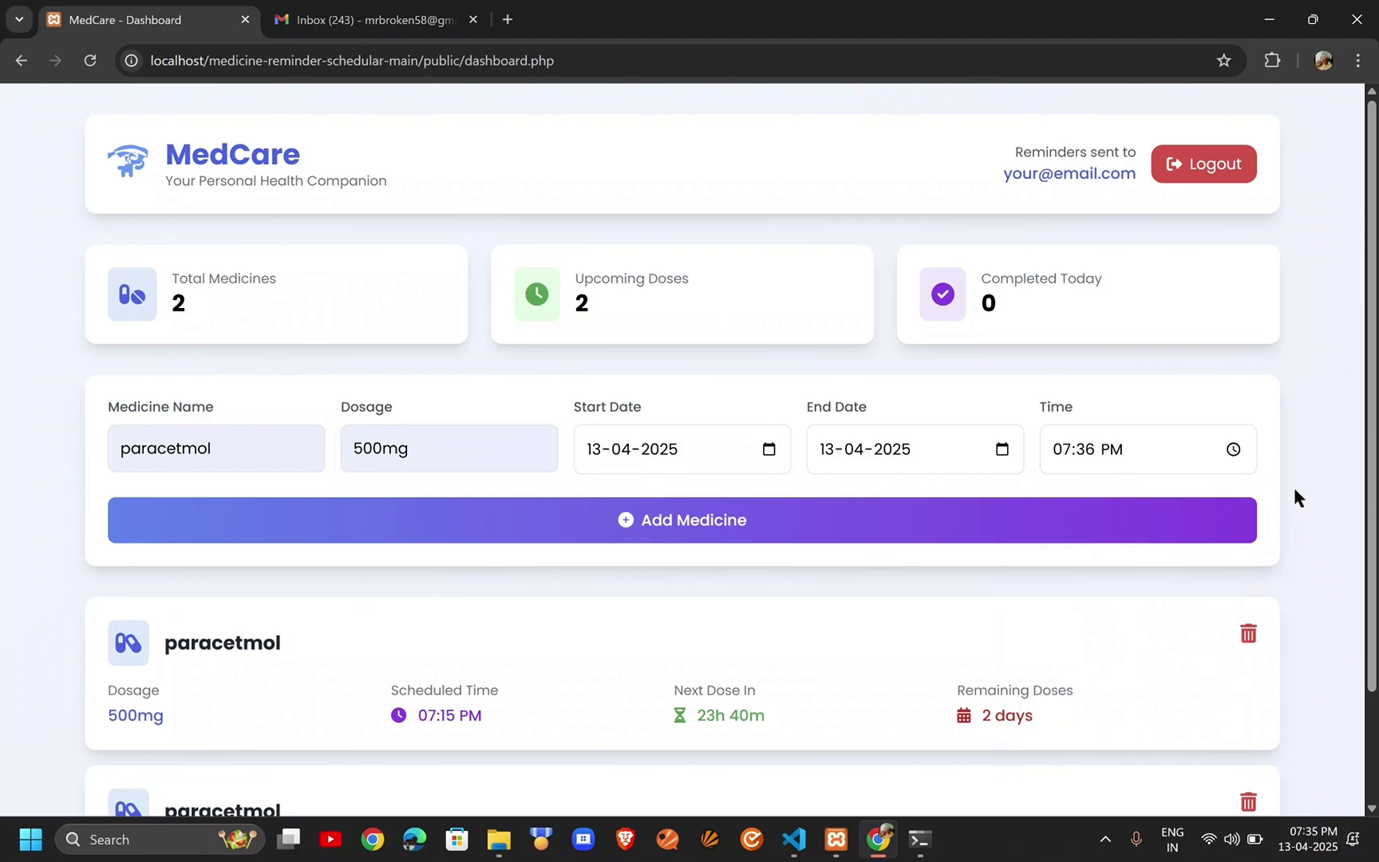
{"action": "scroll", "coordinate": [1295, 496], "scroll_direction": "down", "scroll_amount": 1}
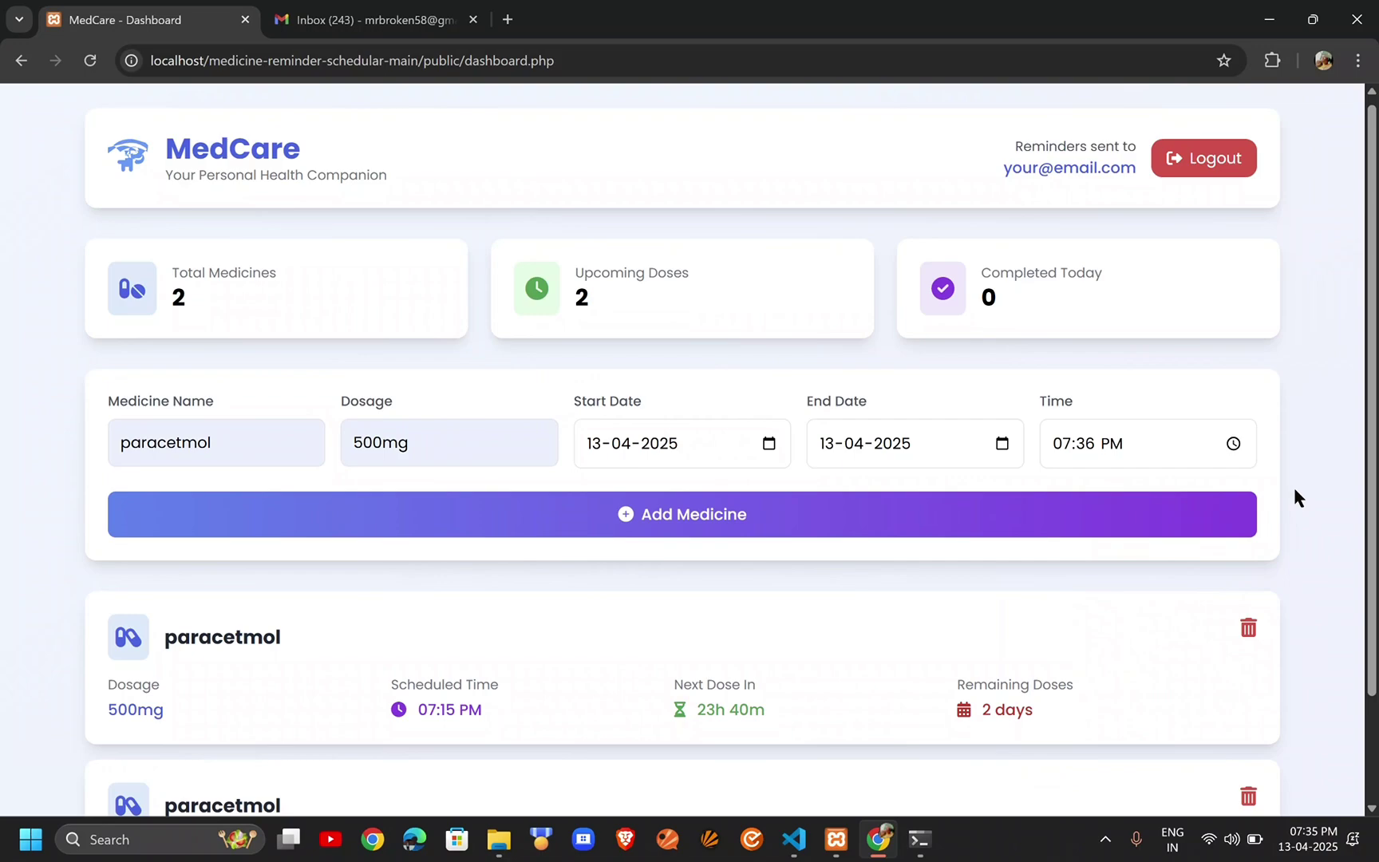
{"action": "scroll", "coordinate": [1294, 497], "scroll_direction": "down", "scroll_amount": 2}
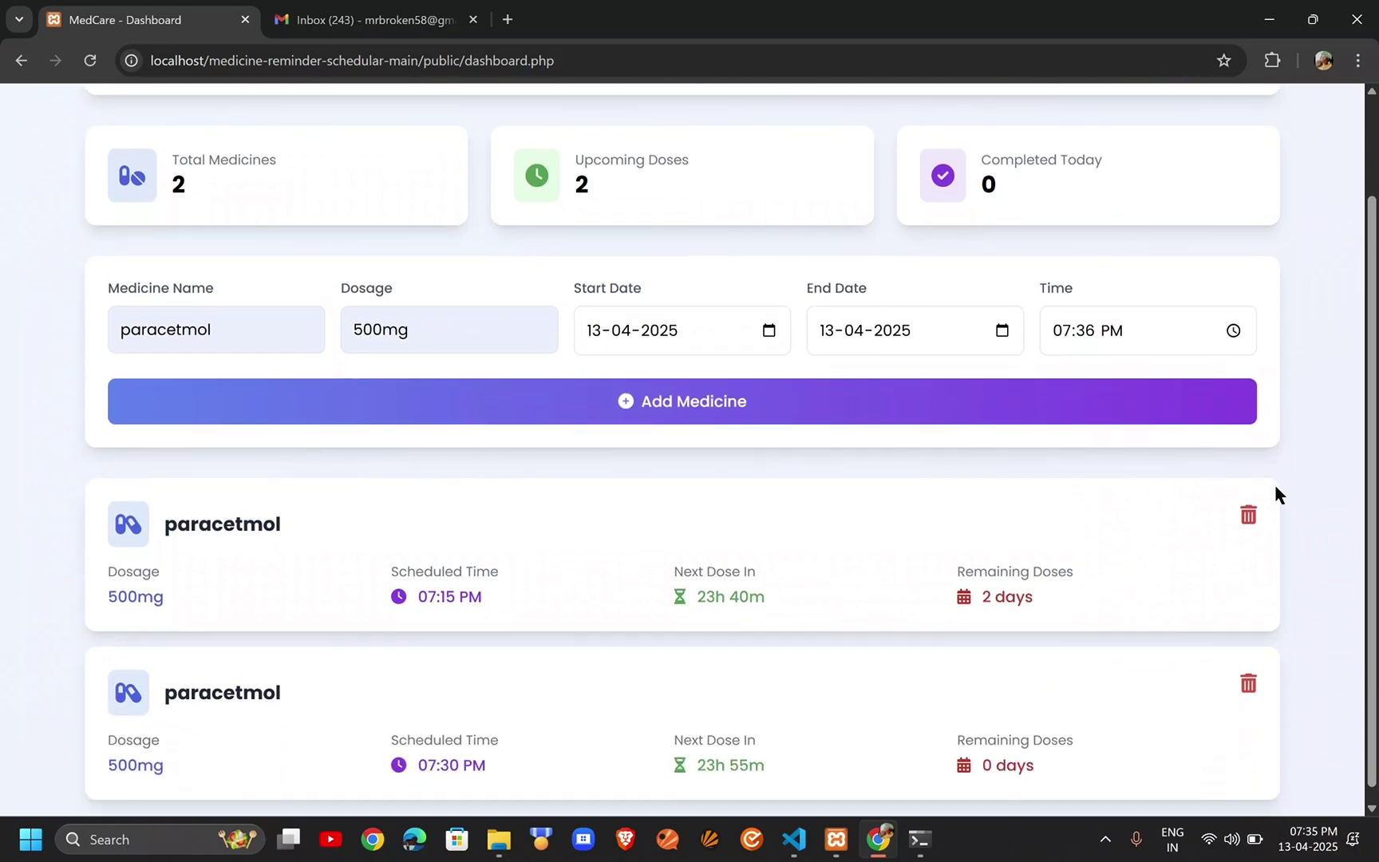
Submit the paracetmol 500mg reminder for 07:36 PM
{"action": "left_click", "coordinate": [792, 407]}
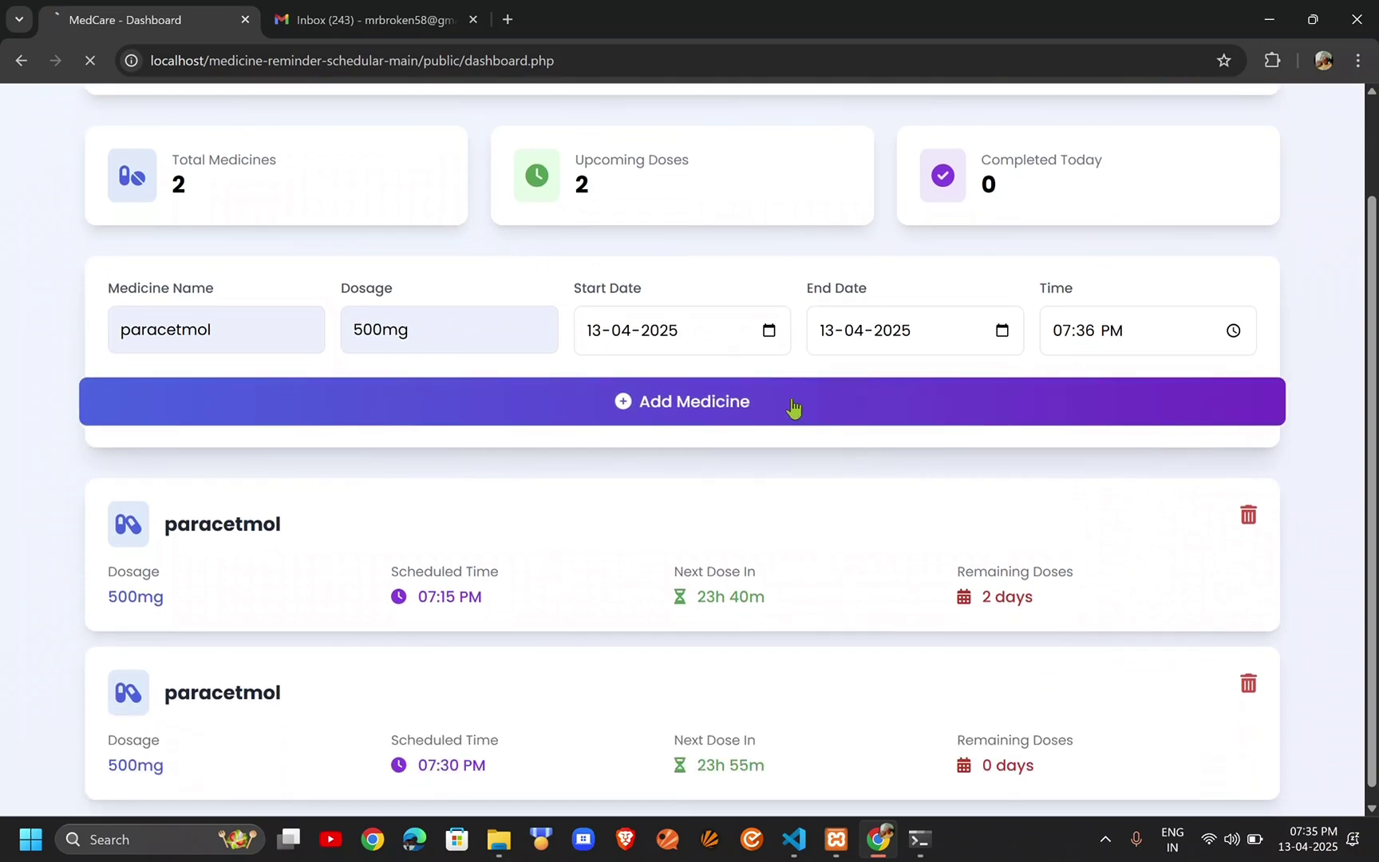
{"action": "scroll", "coordinate": [799, 590], "scroll_direction": "down", "scroll_amount": 3}
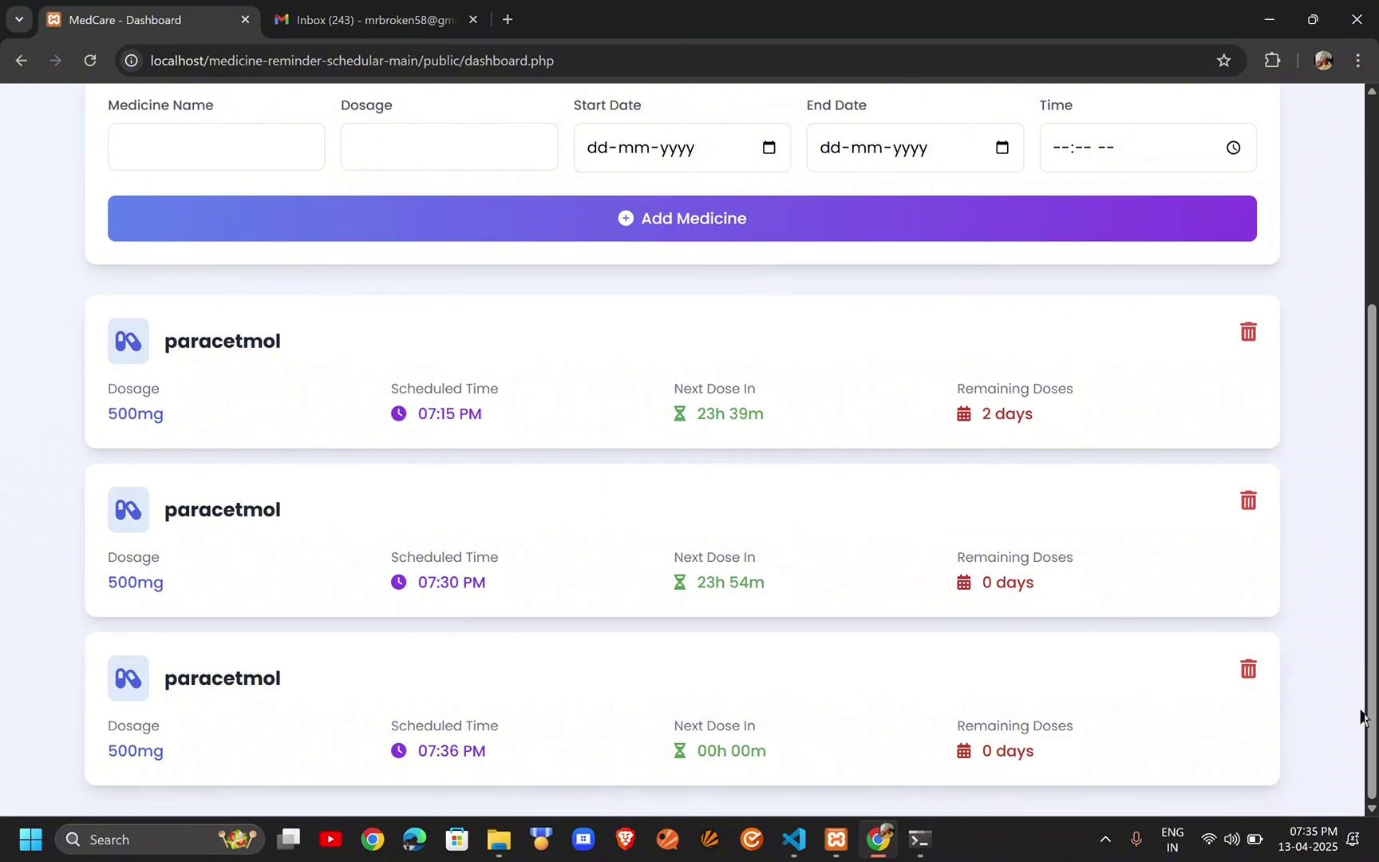
{"action": "scroll", "coordinate": [1173, 461], "scroll_direction": "up", "scroll_amount": 3}
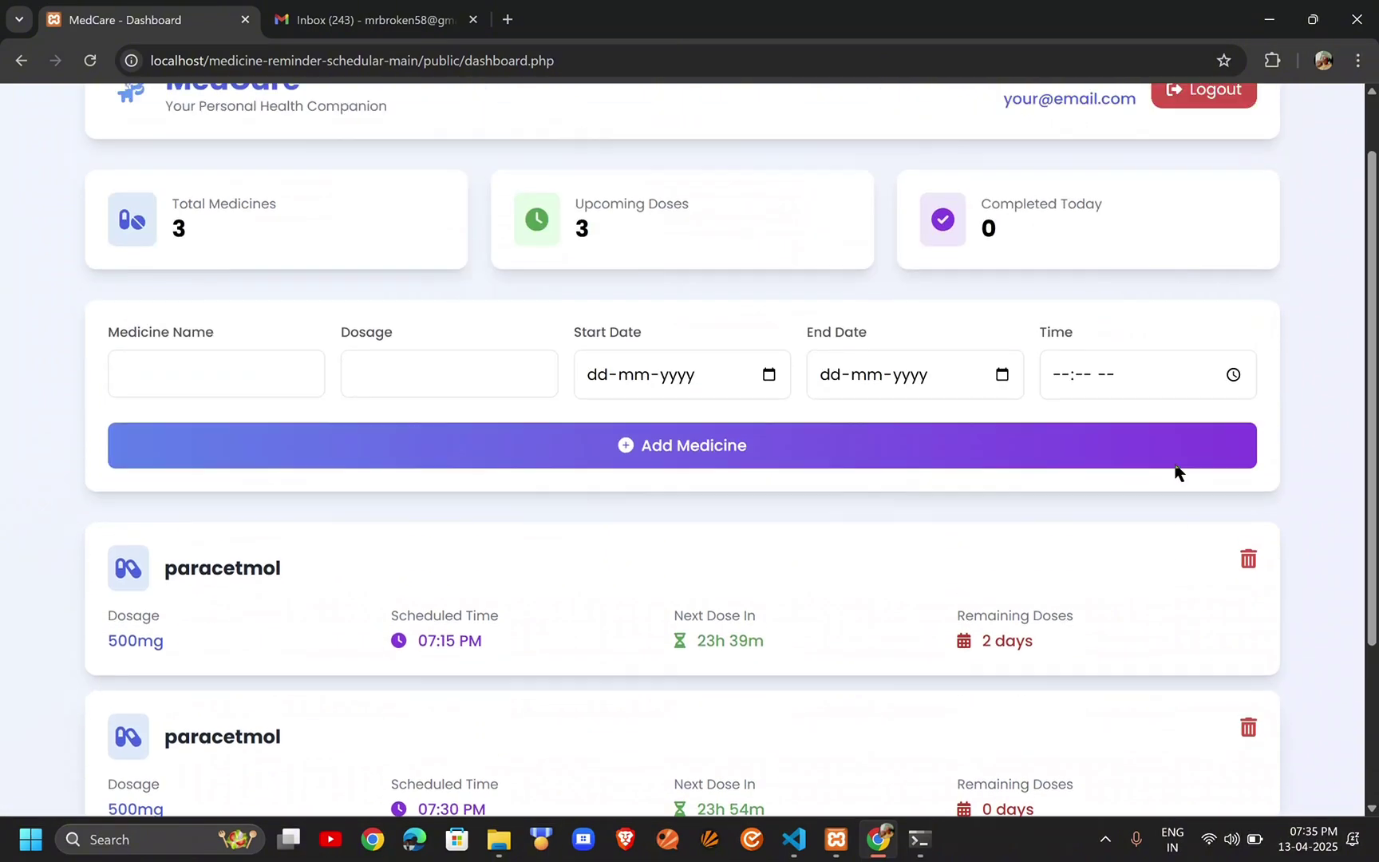
{"action": "scroll", "coordinate": [1173, 460], "scroll_direction": "down", "scroll_amount": 3}
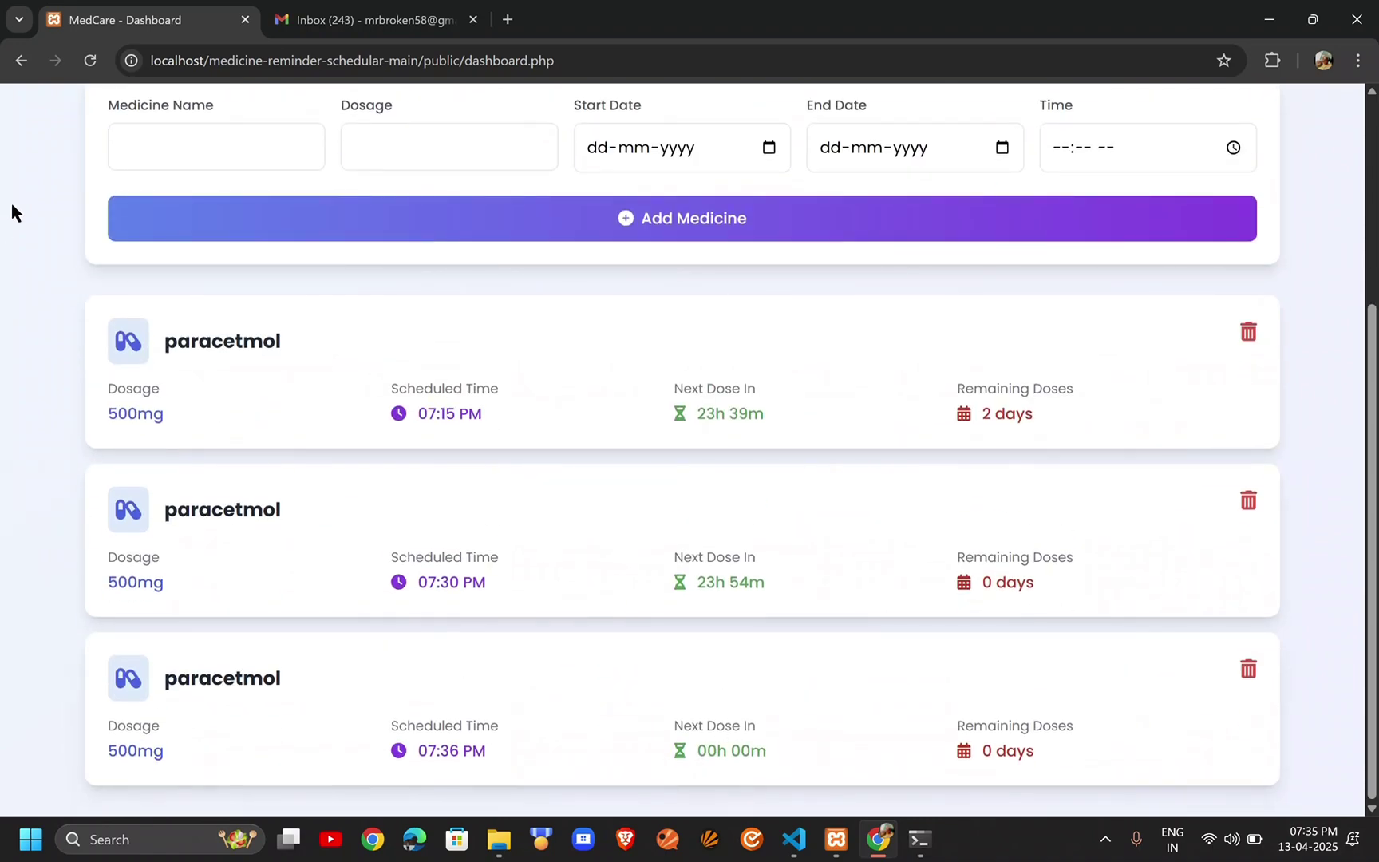
{"action": "scroll", "coordinate": [11, 201], "scroll_direction": "up", "scroll_amount": 3}
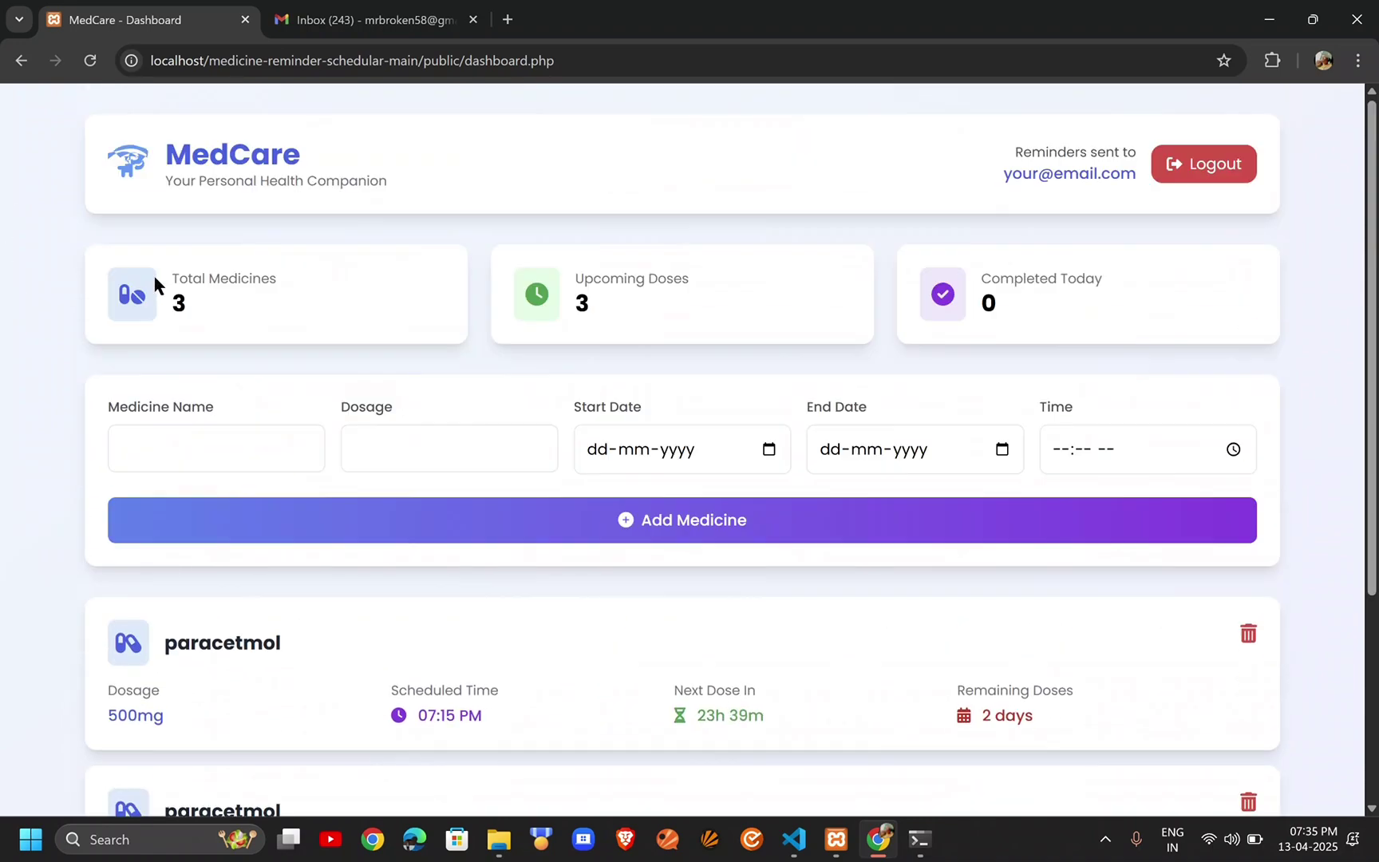
Refresh Gmail, open the new 07:36 PM paracetmol reminder email, then return to MedCare
{"action": "left_click", "coordinate": [377, 14]}
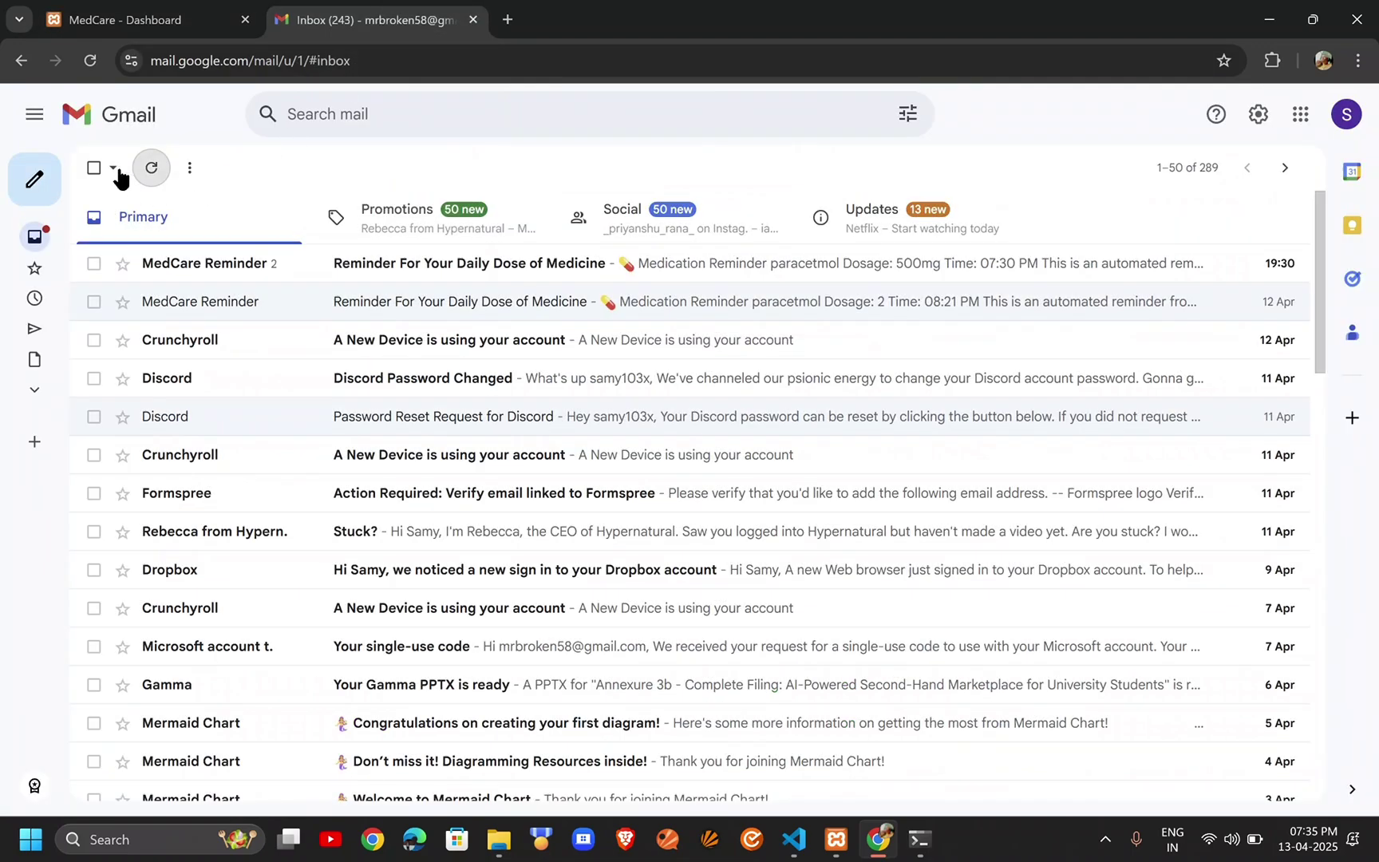
{"action": "left_click", "coordinate": [153, 168]}
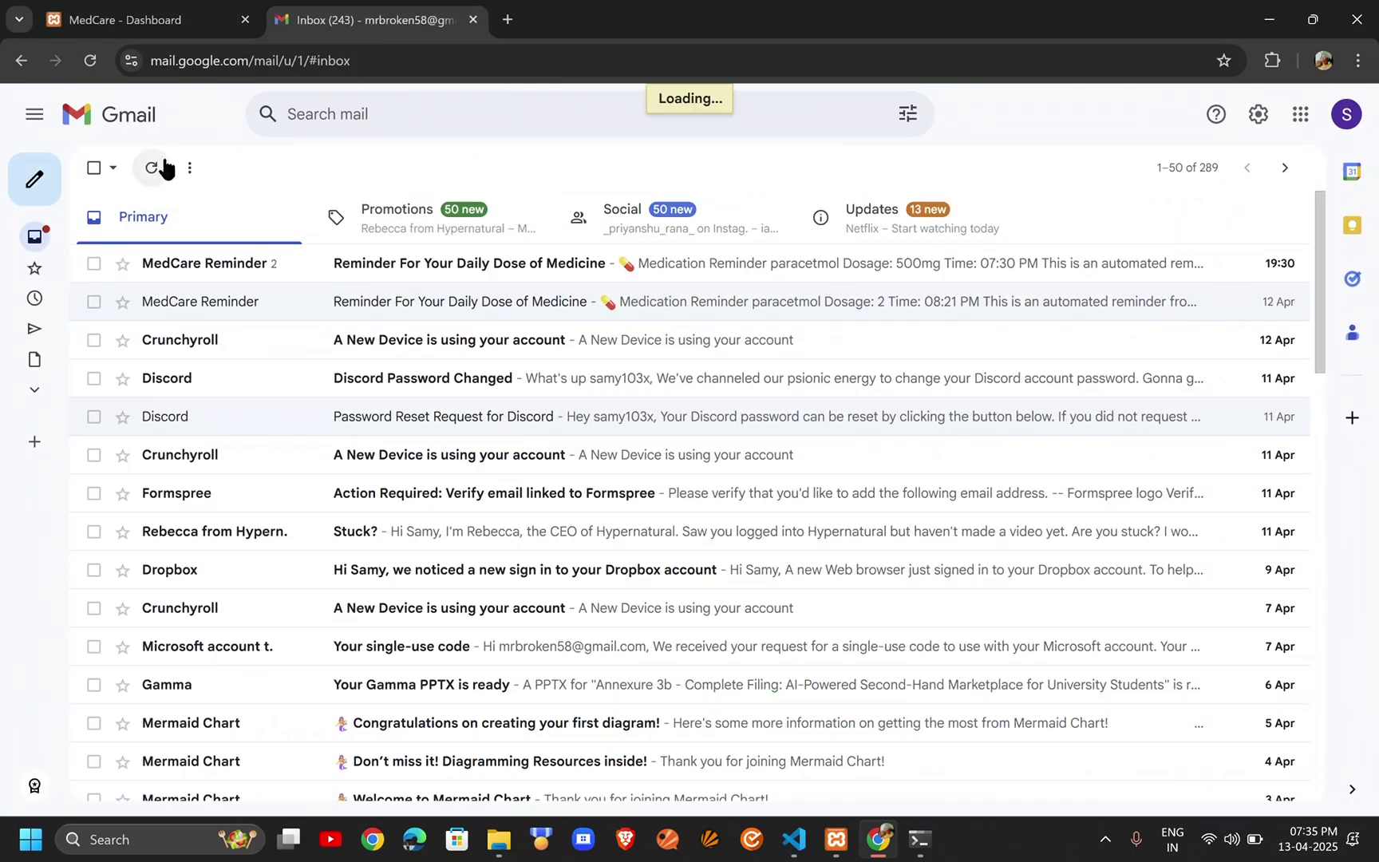
{"action": "left_click", "coordinate": [90, 61]}
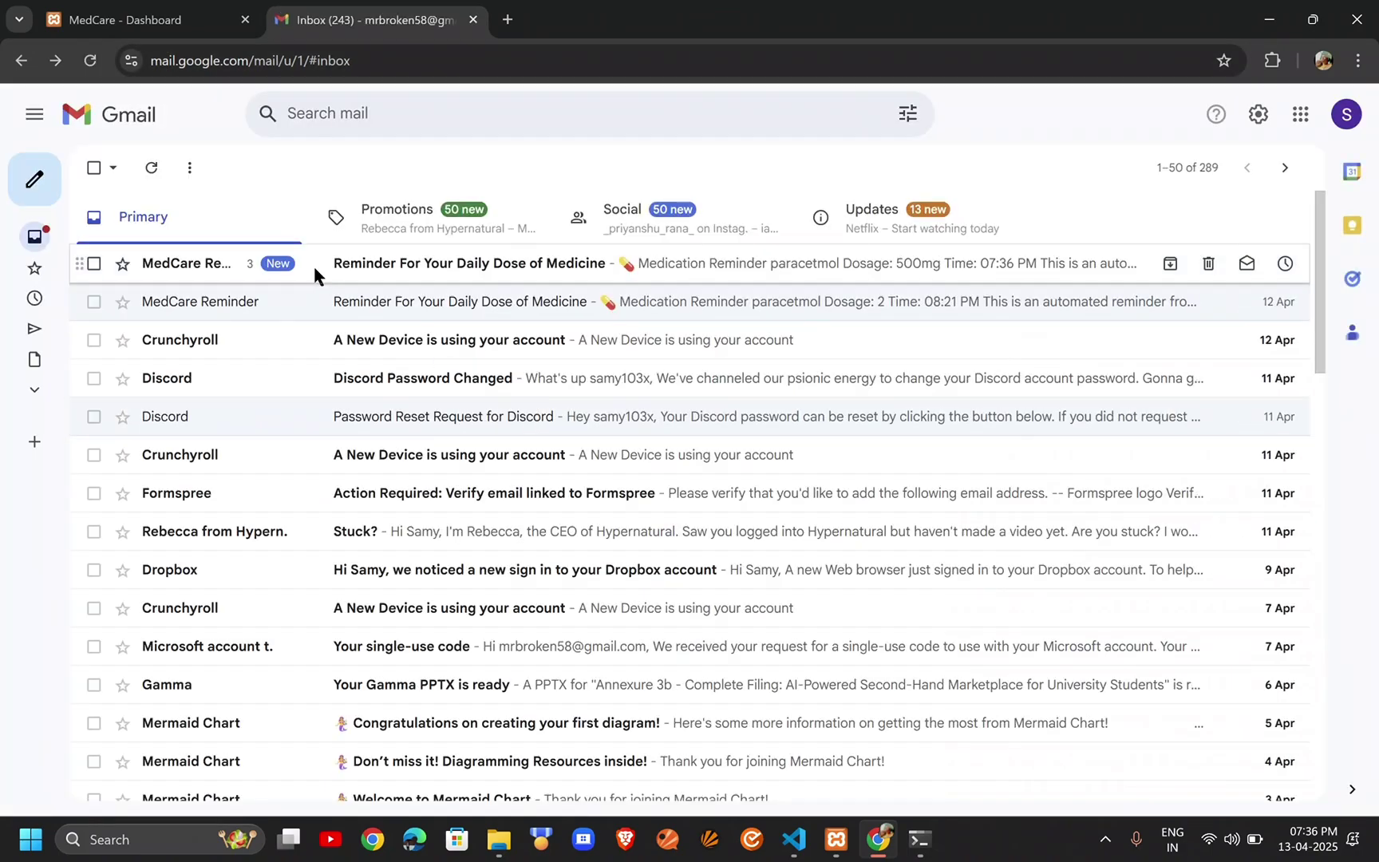
{"action": "left_click", "coordinate": [318, 265]}
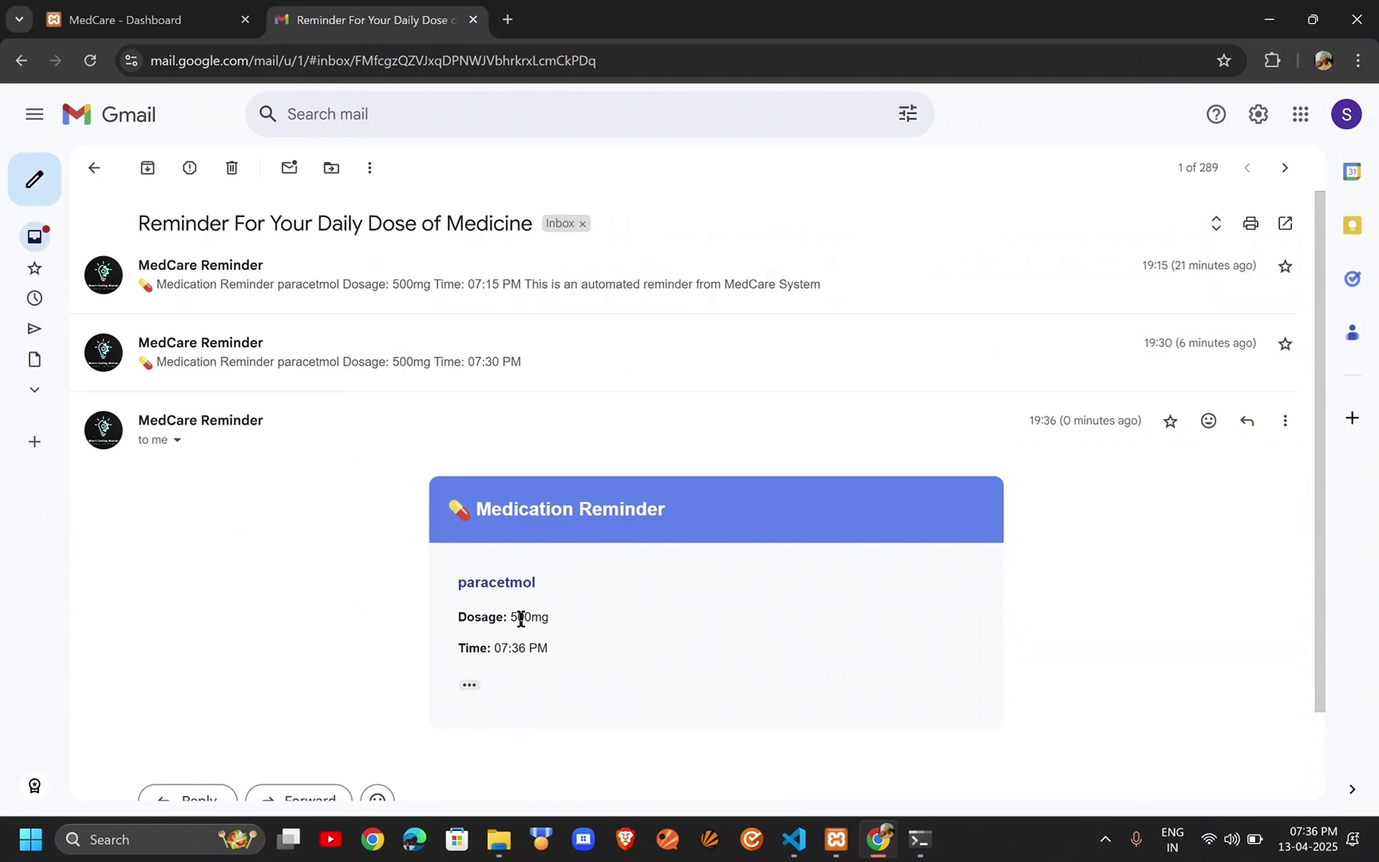
{"action": "left_click", "coordinate": [135, 7]}
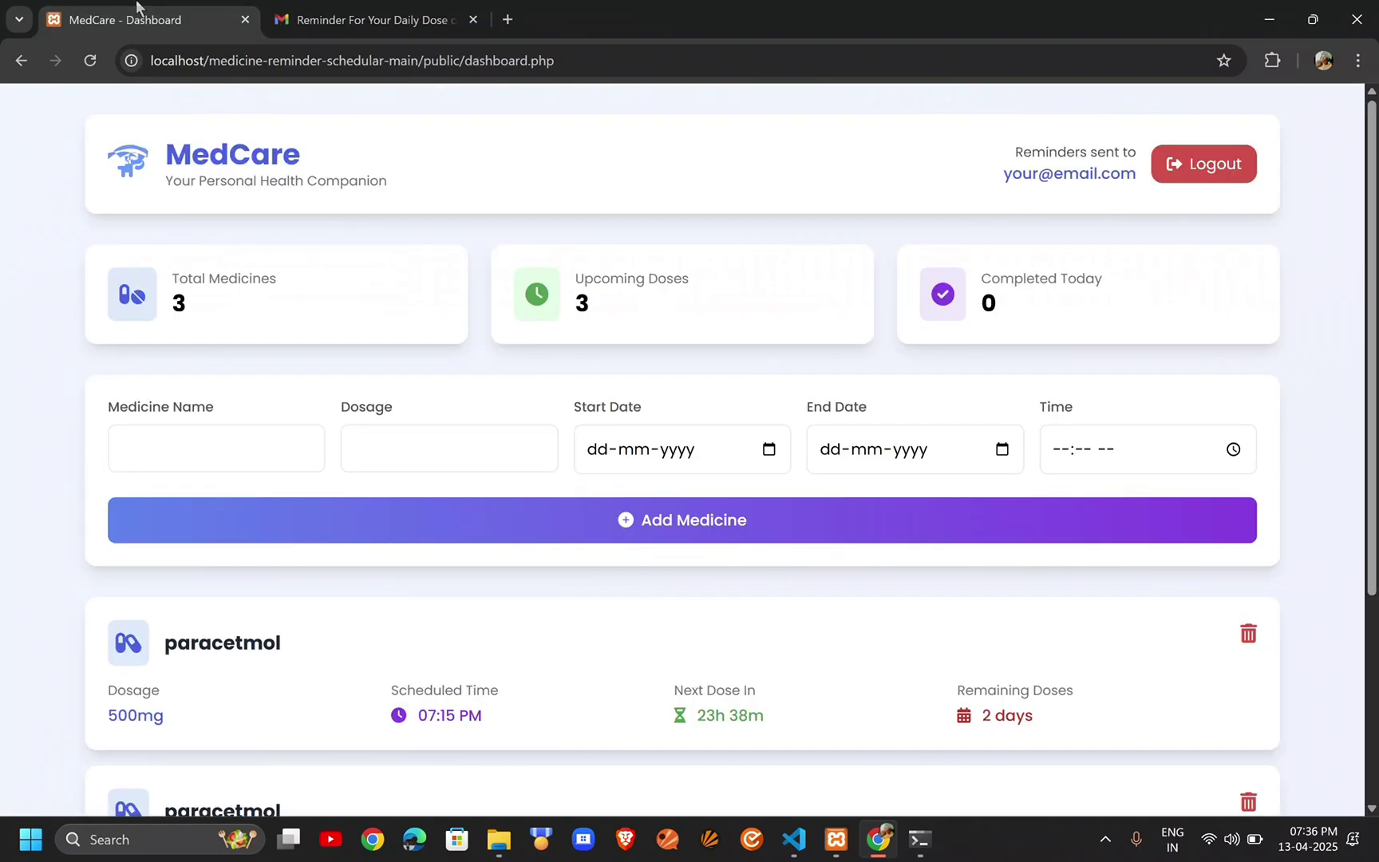
{"action": "scroll", "coordinate": [747, 393], "scroll_direction": "down", "scroll_amount": 3}
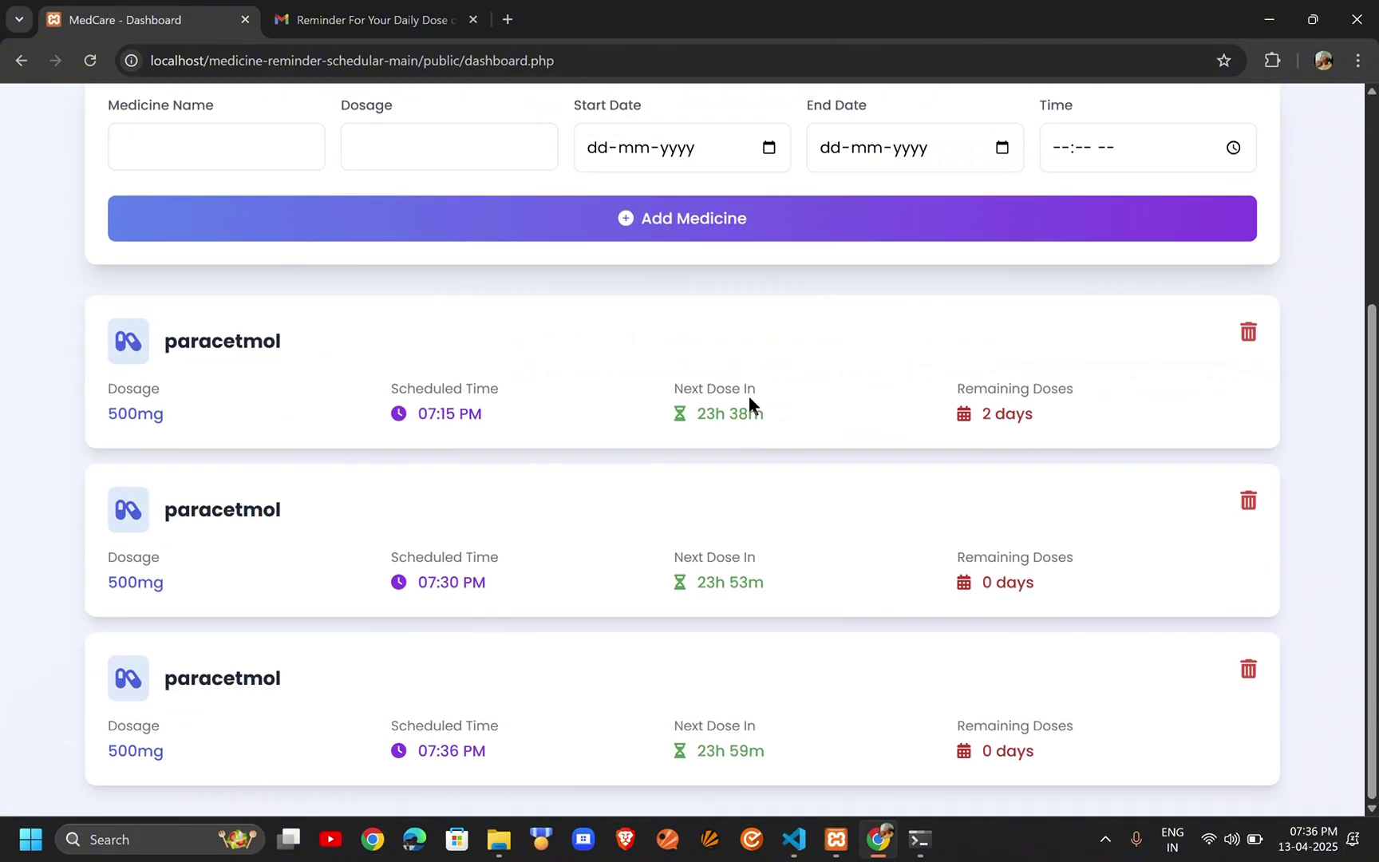
{"action": "scroll", "coordinate": [750, 398], "scroll_direction": "up", "scroll_amount": 3}
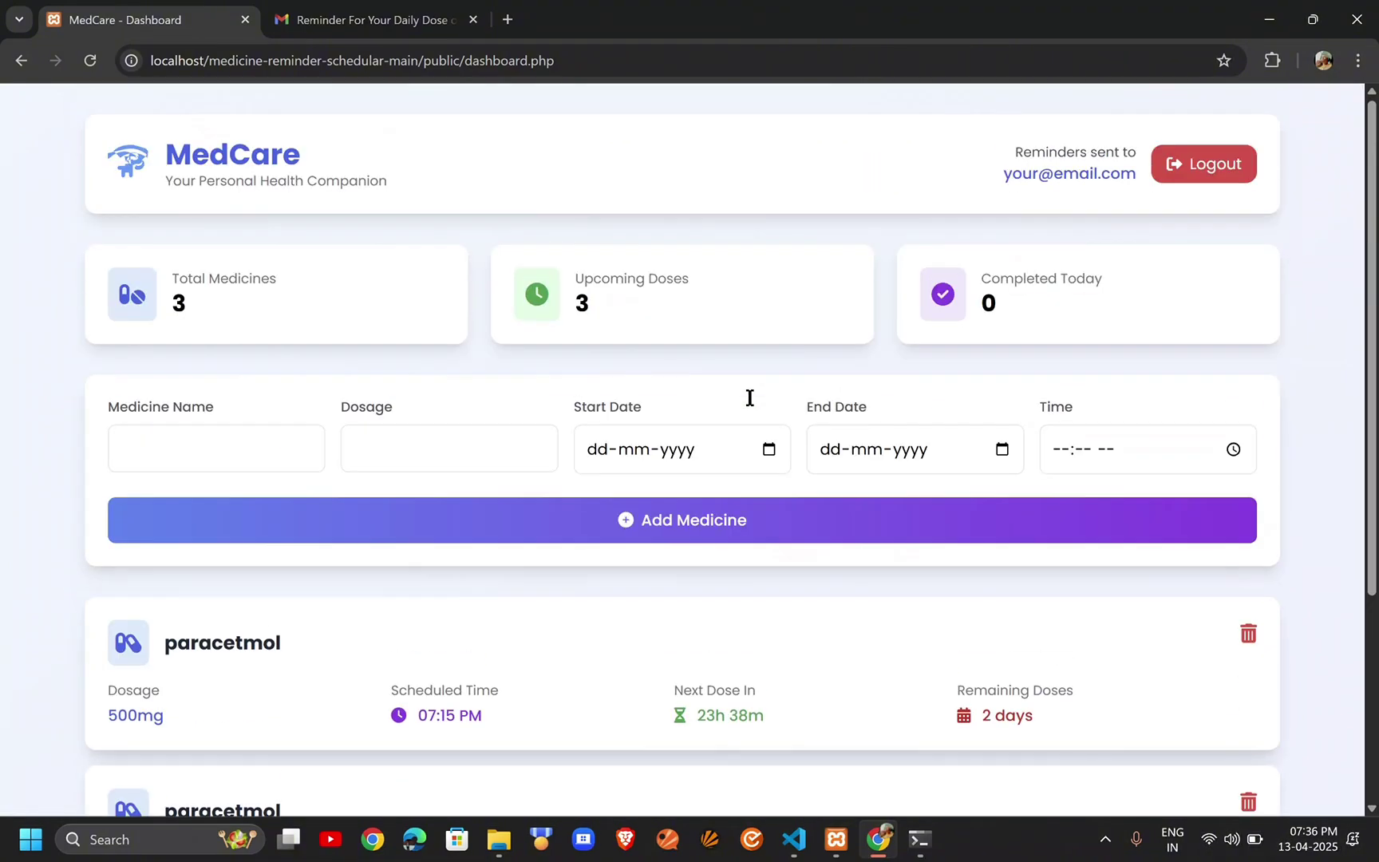